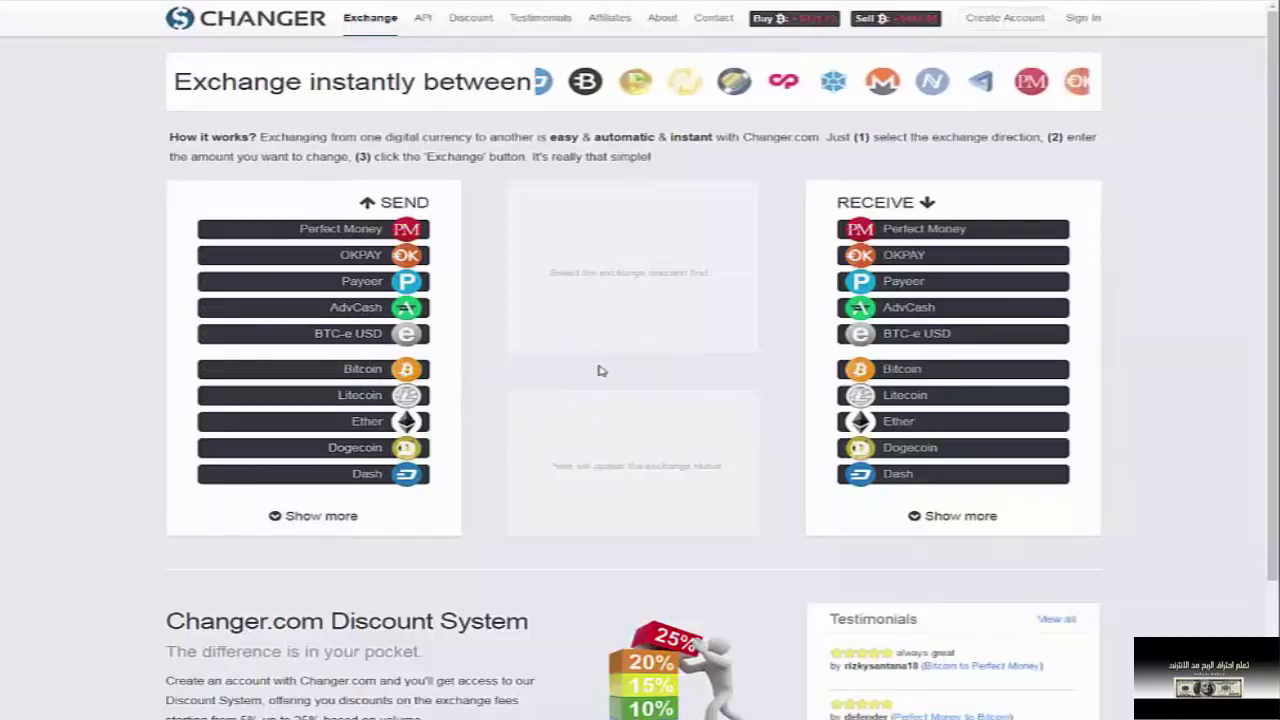
Open the account registration form, review its username, email and password fields, and close it without registering.
{"action": "left_click", "coordinate": [997, 24]}
{"action": "left_click", "coordinate": [550, 160]}
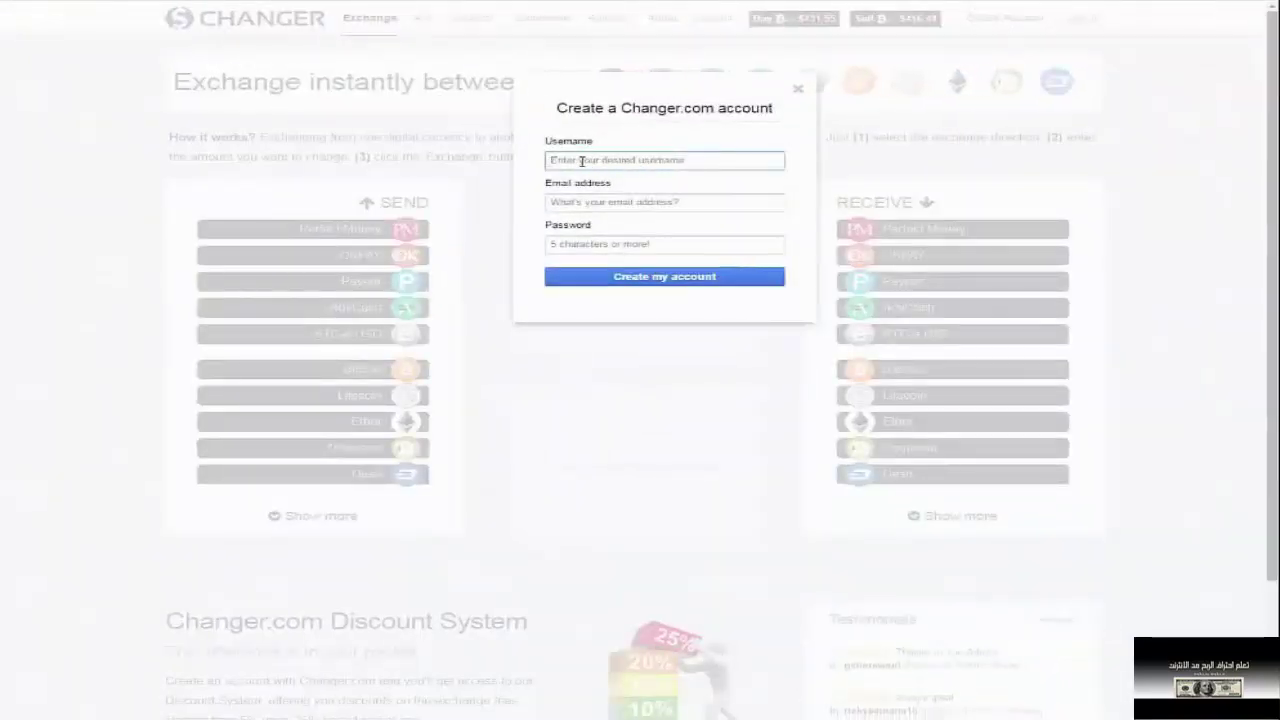
{"action": "left_click", "coordinate": [572, 203]}
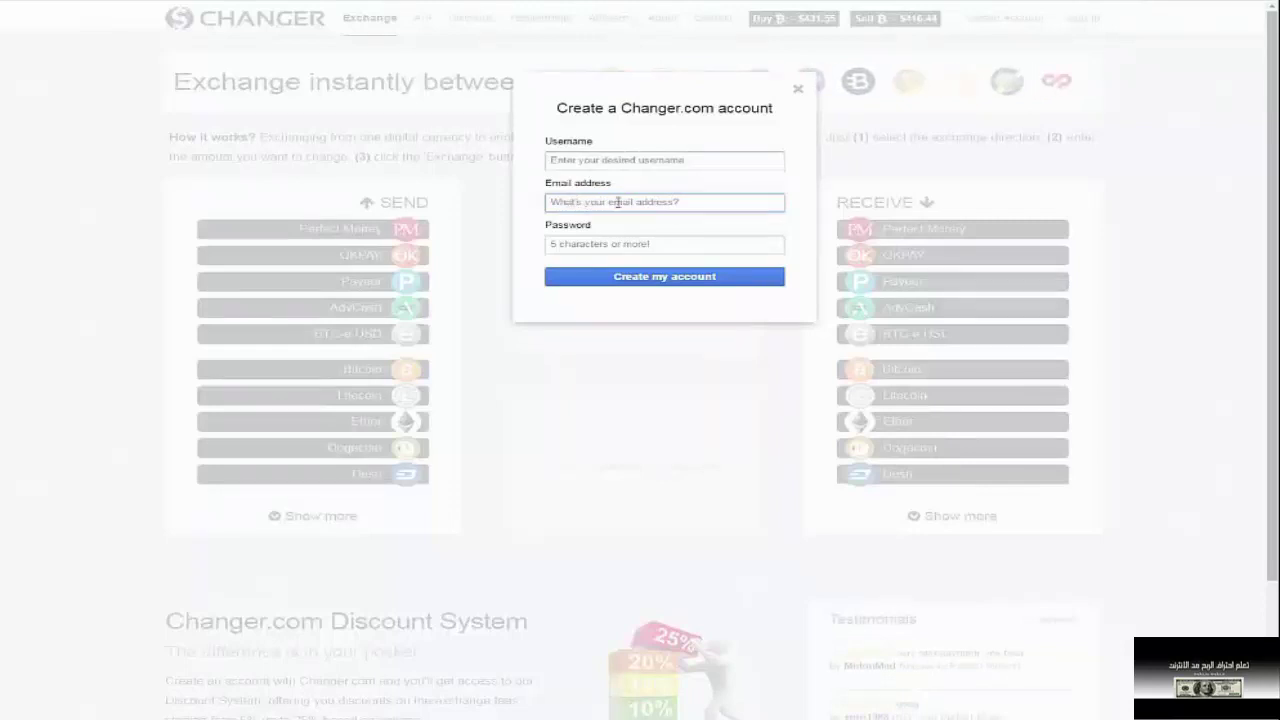
{"action": "left_click", "coordinate": [560, 244]}
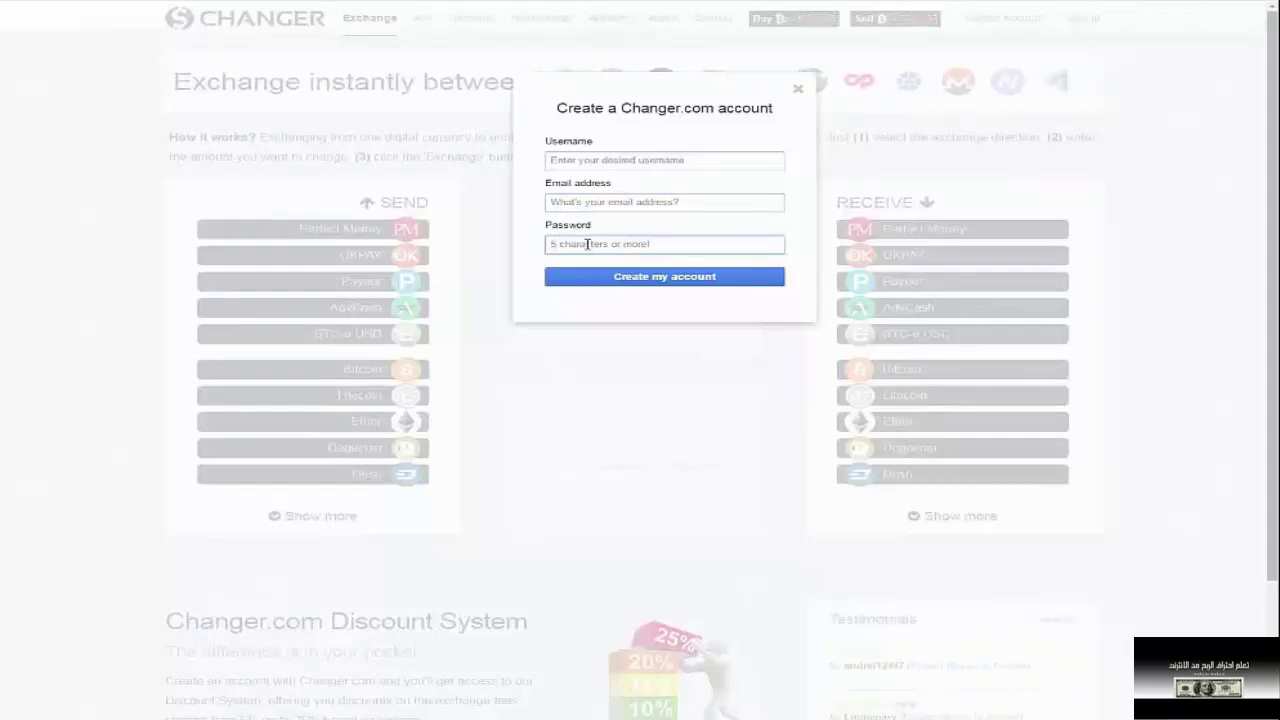
{"action": "left_click", "coordinate": [623, 276]}
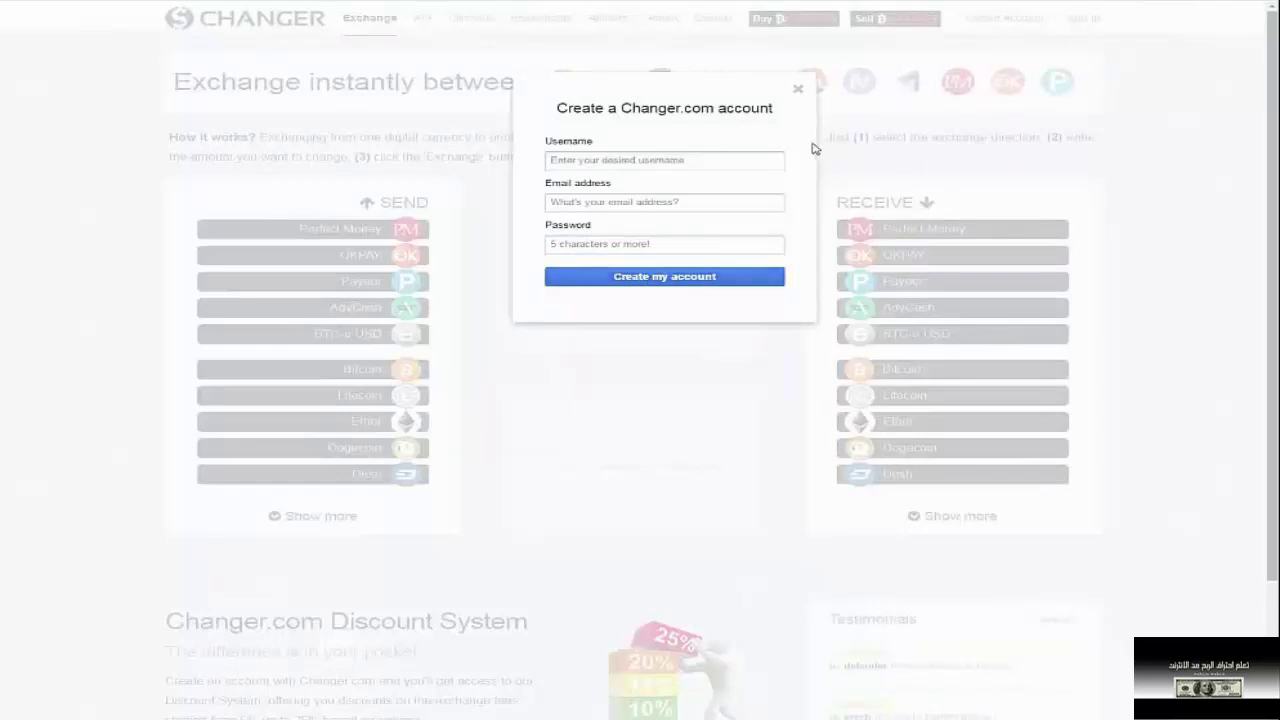
{"action": "left_click", "coordinate": [799, 88]}
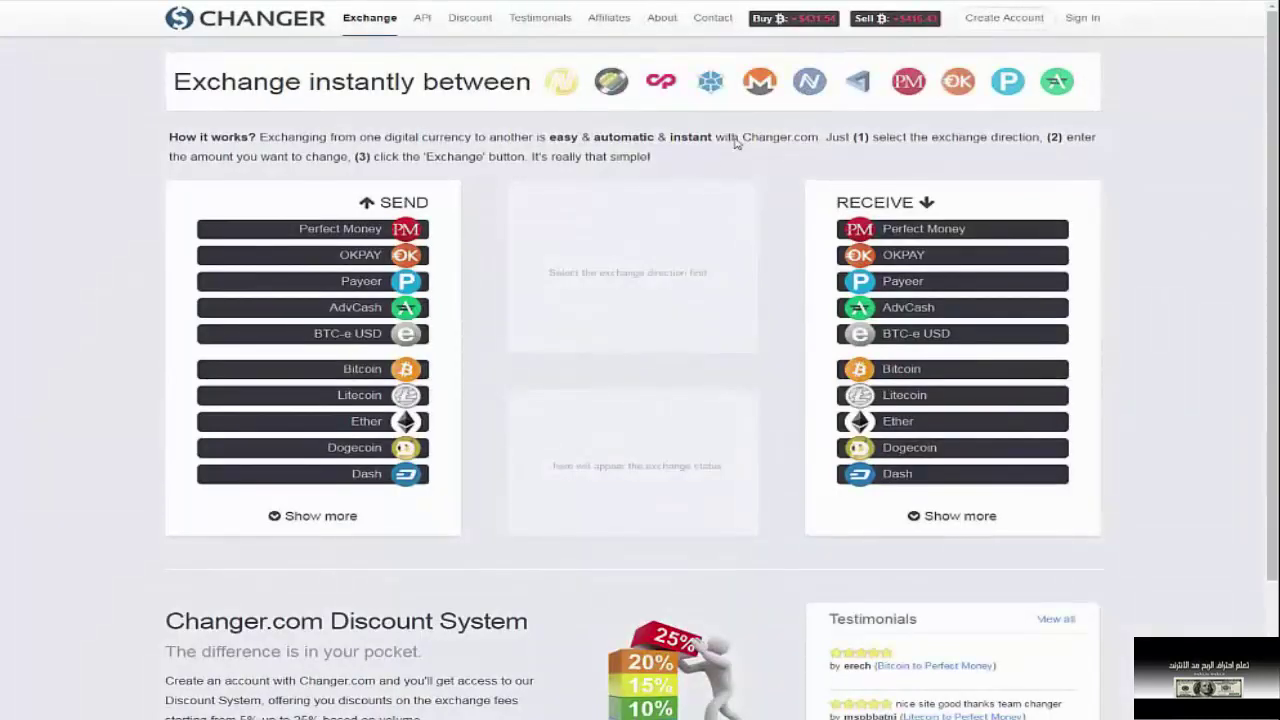
Sign in with the prefilled account credentials and open the account dashboard.
{"action": "left_click", "coordinate": [1088, 20]}
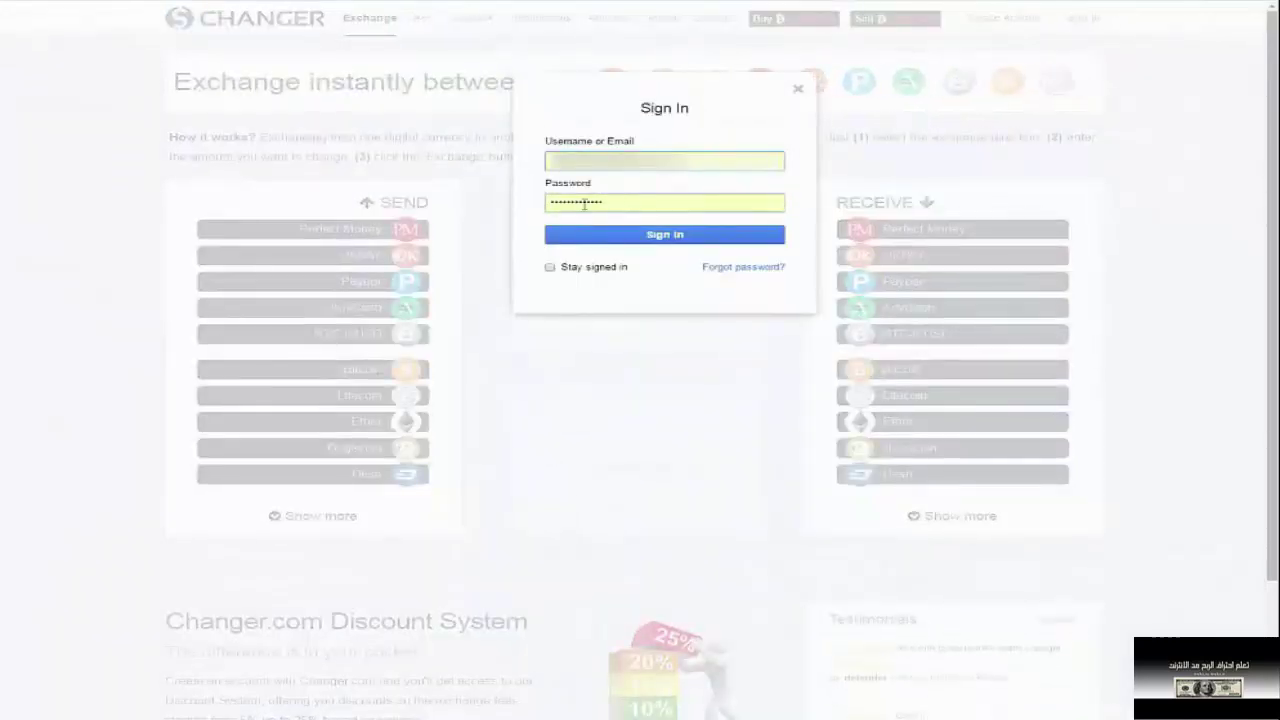
{"action": "left_click", "coordinate": [660, 236]}
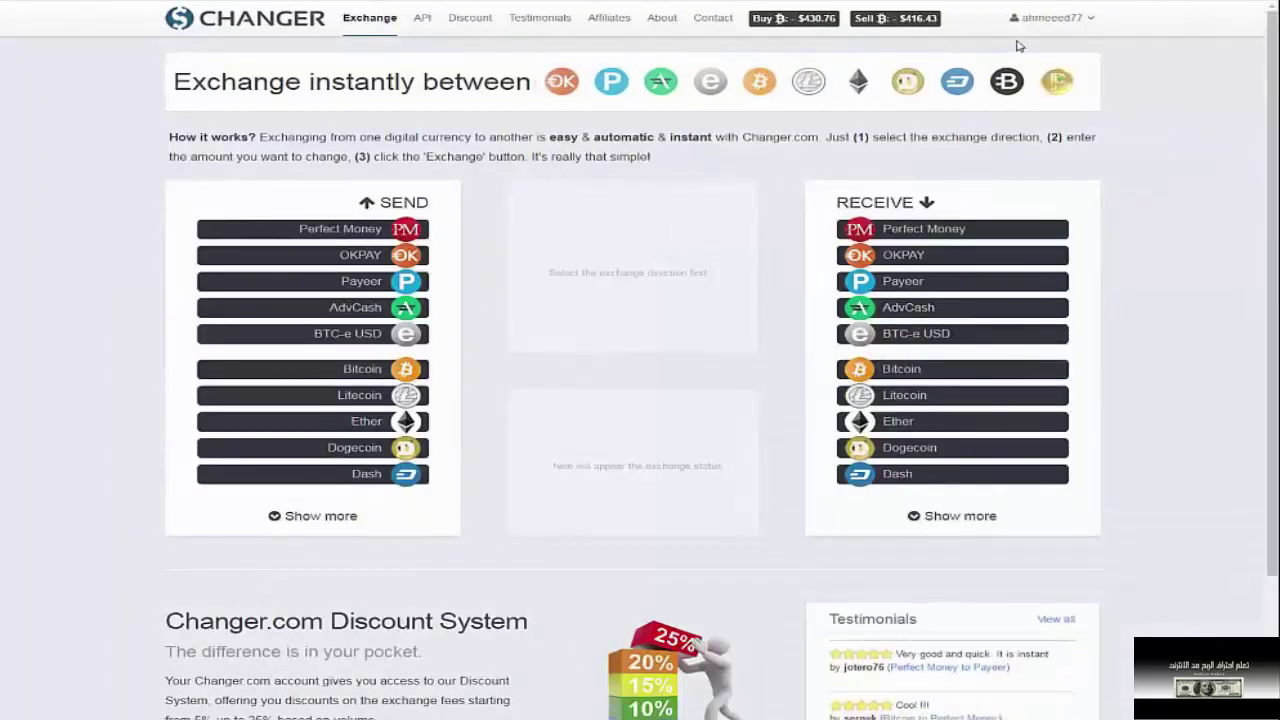
{"action": "left_click", "coordinate": [1055, 18]}
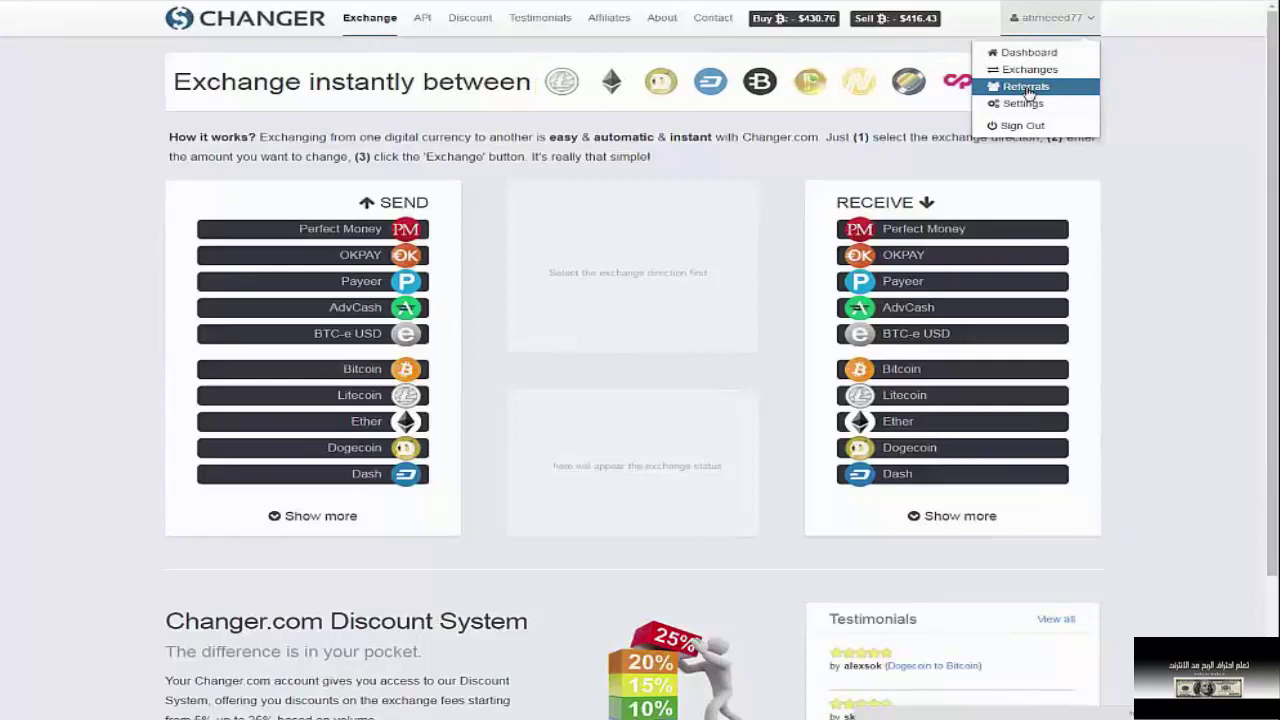
{"action": "left_click", "coordinate": [1027, 55]}
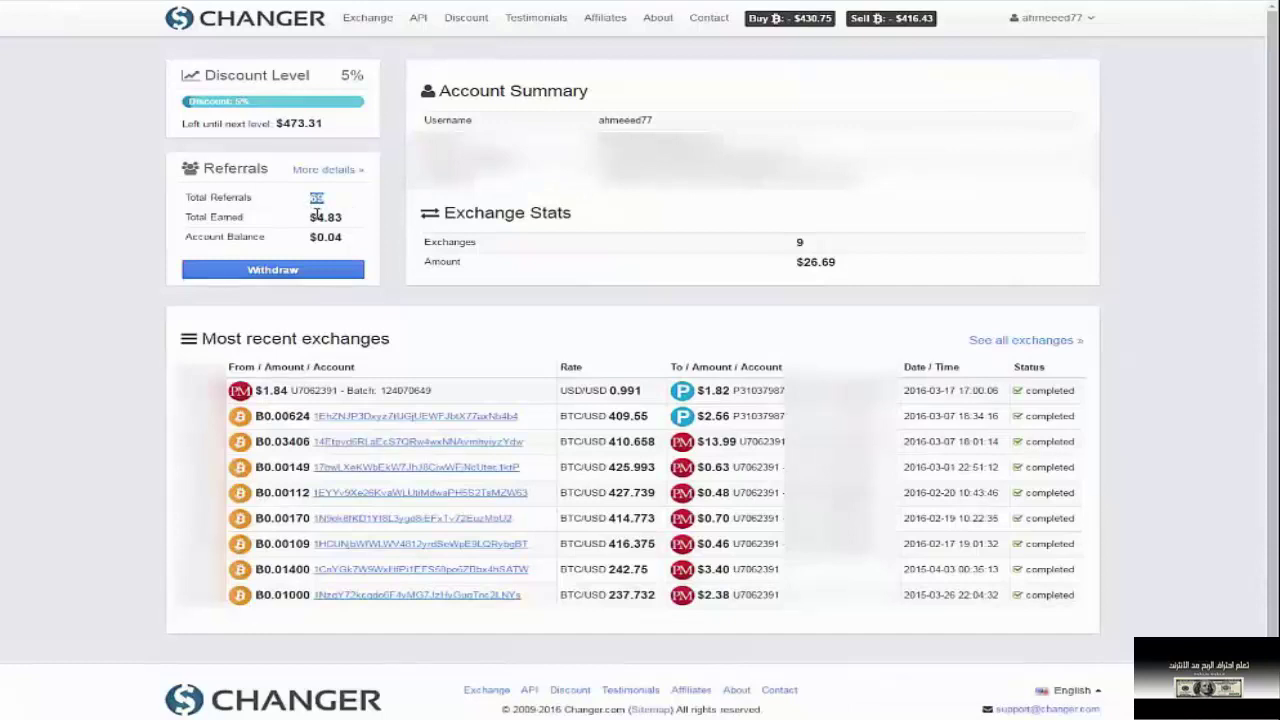
Examine the referral earnings, account balance and dates of the recent exchanges on the dashboard.
{"action": "left_click_drag", "start_coordinate": [350, 222], "coordinate": [305, 218]}
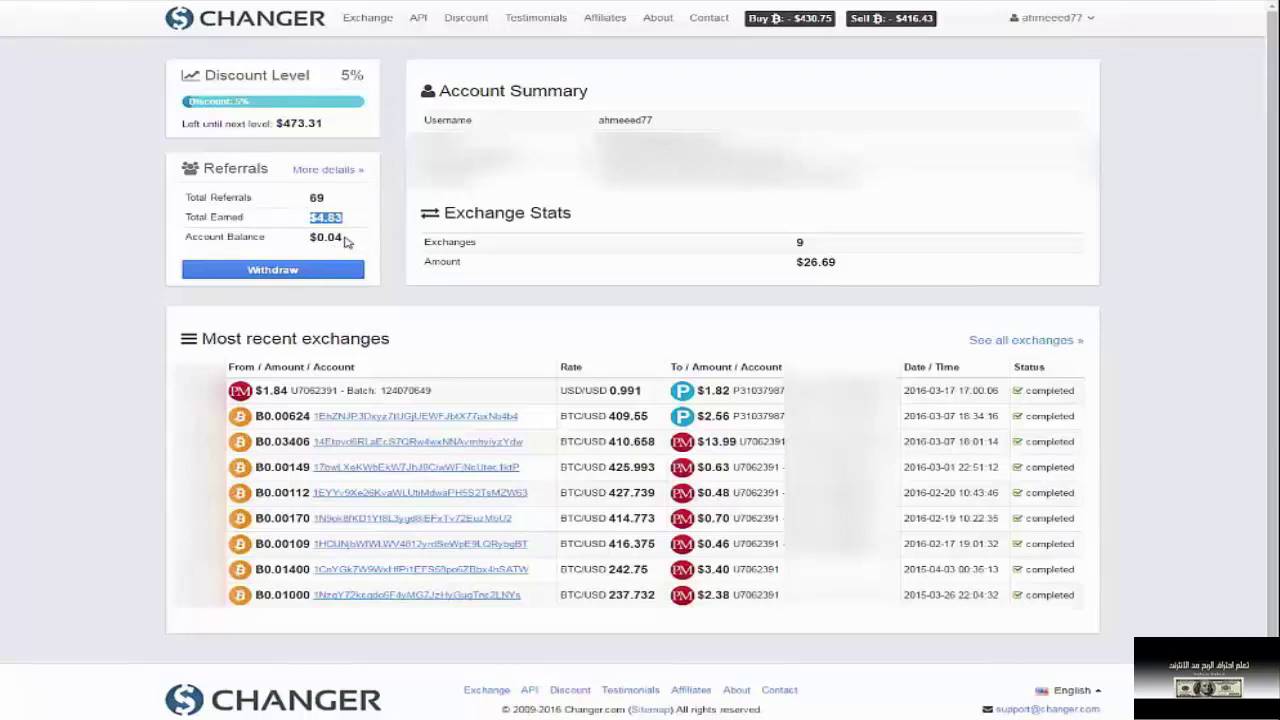
{"action": "left_click_drag", "start_coordinate": [347, 242], "coordinate": [316, 238]}
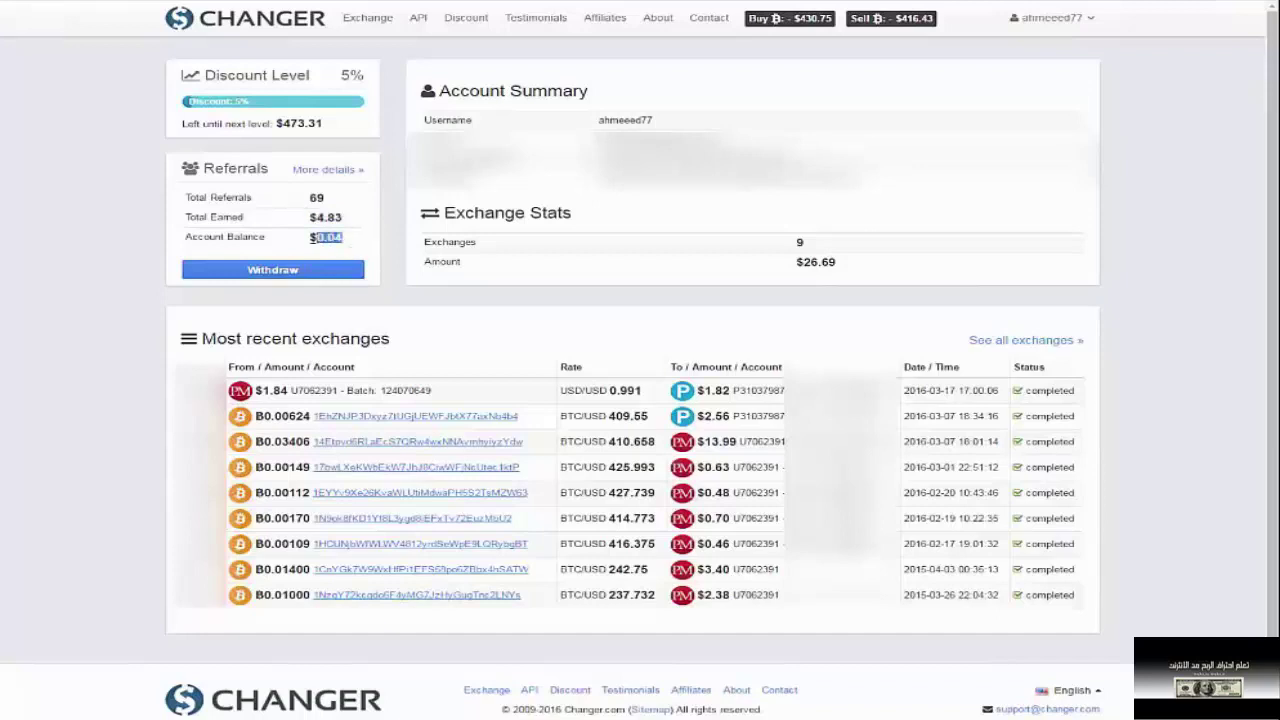
{"action": "left_click", "coordinate": [390, 275]}
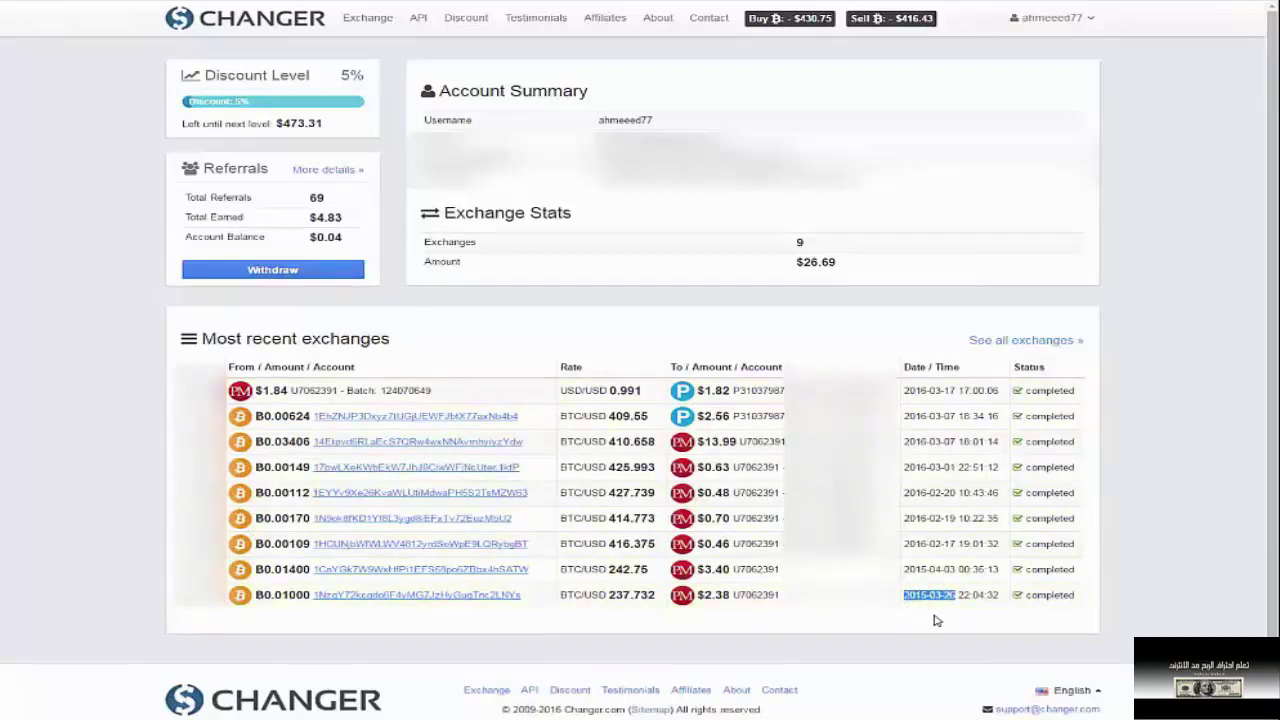
{"action": "left_click", "coordinate": [928, 603]}
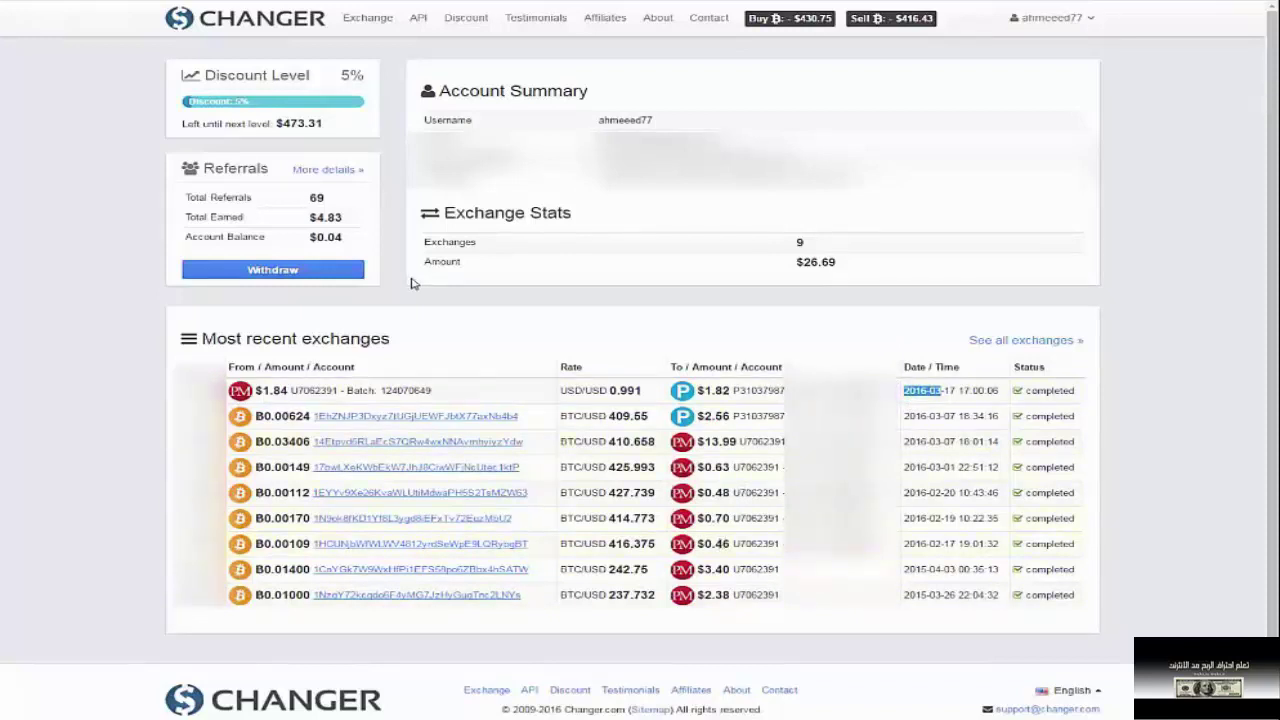
Open the Referrals page and highlight the affiliate link to look at it.
{"action": "left_click", "coordinate": [1056, 18]}
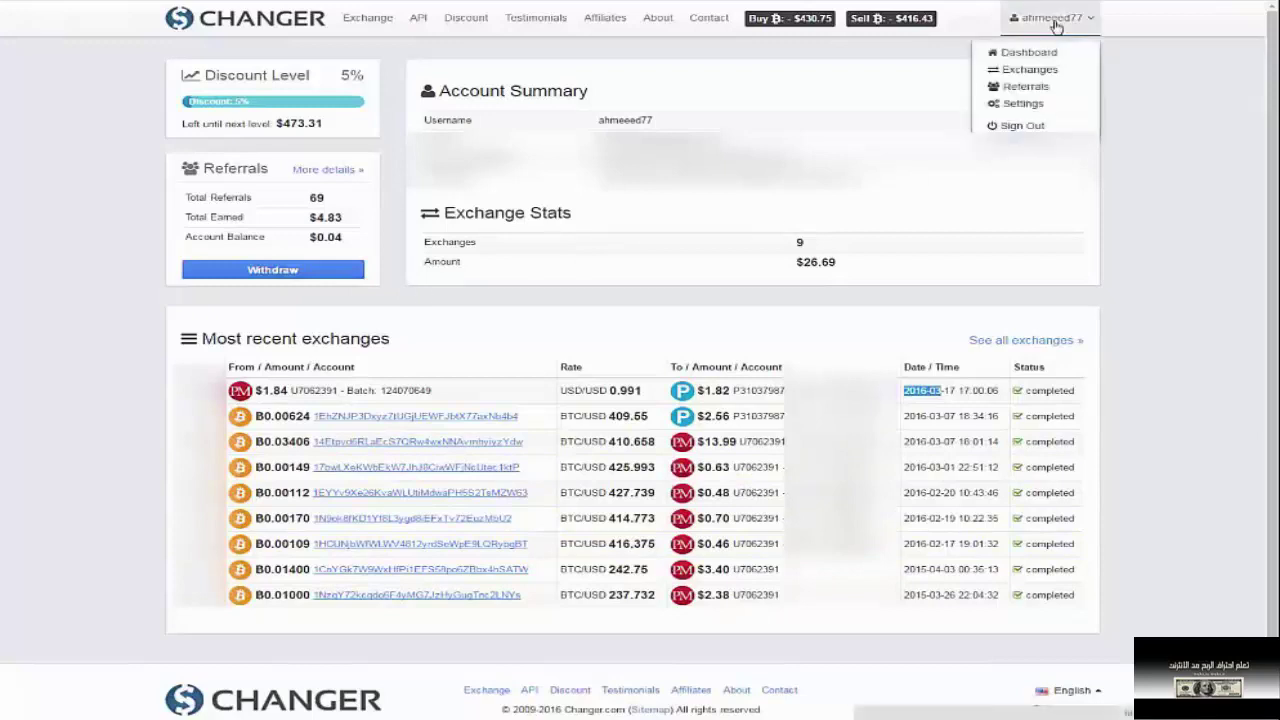
{"action": "left_click", "coordinate": [1033, 88]}
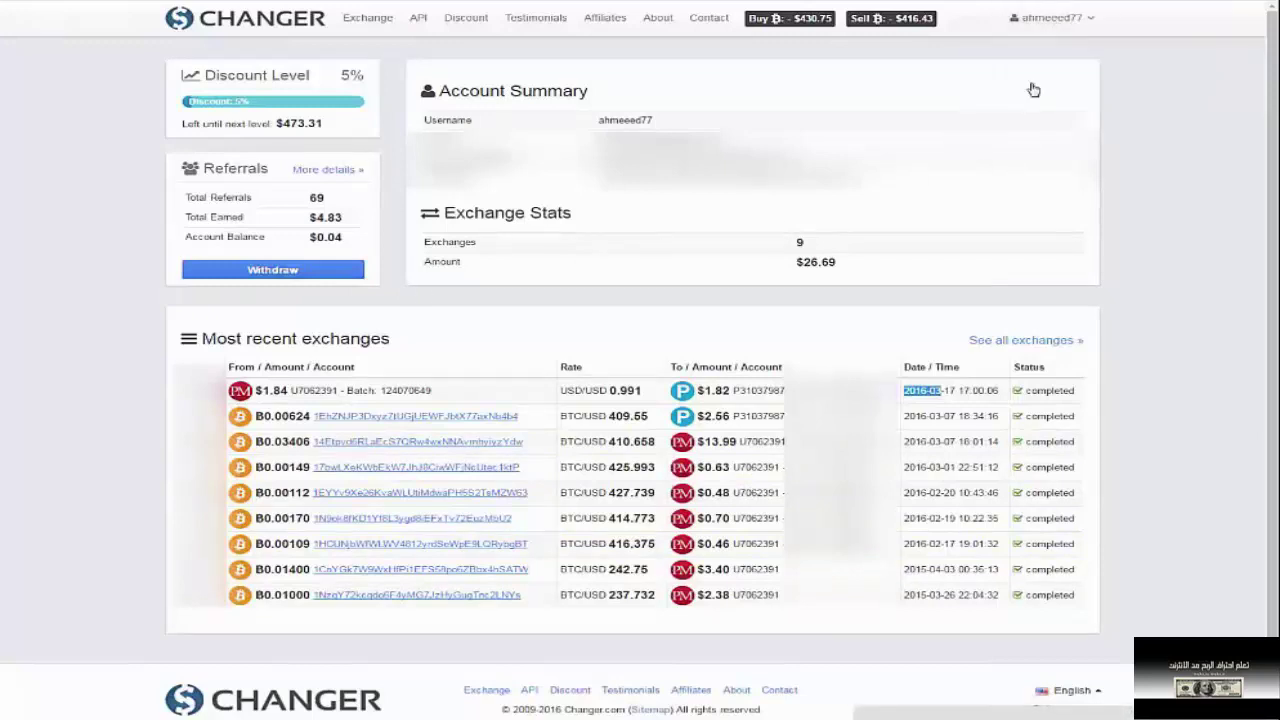
{"action": "left_click_drag", "start_coordinate": [412, 122], "coordinate": [665, 118]}
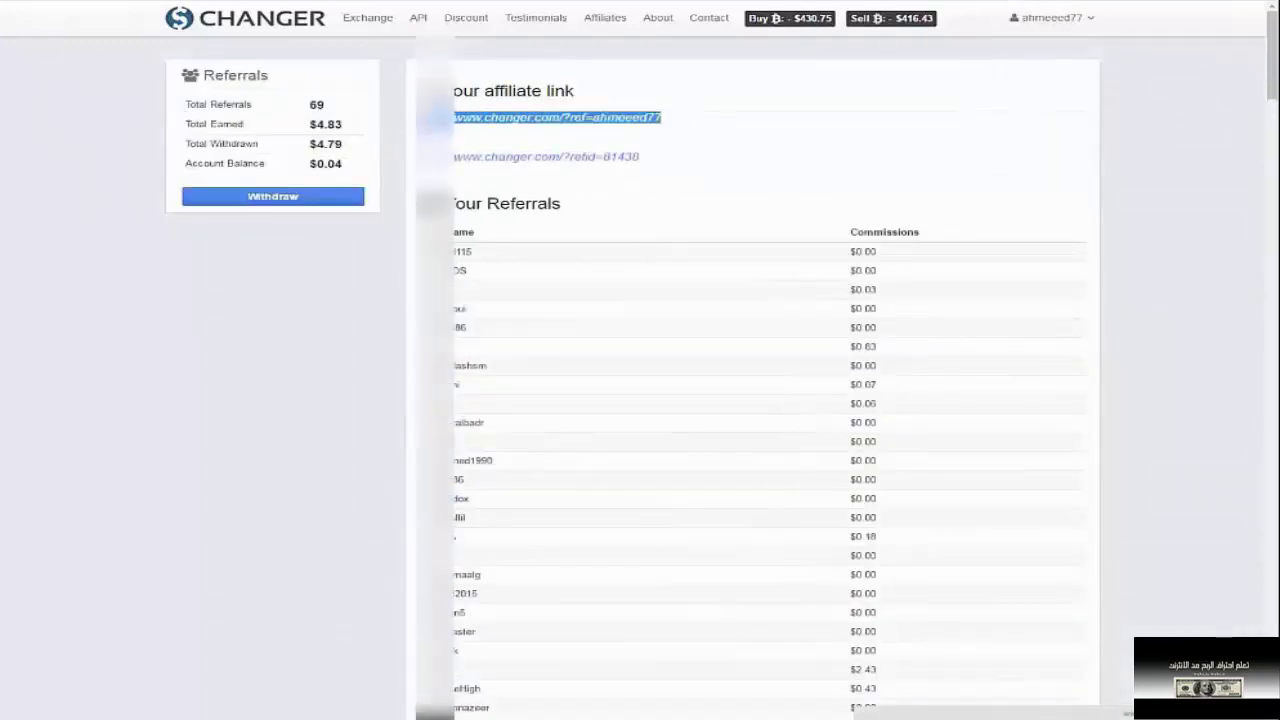
{"action": "left_click", "coordinate": [840, 102]}
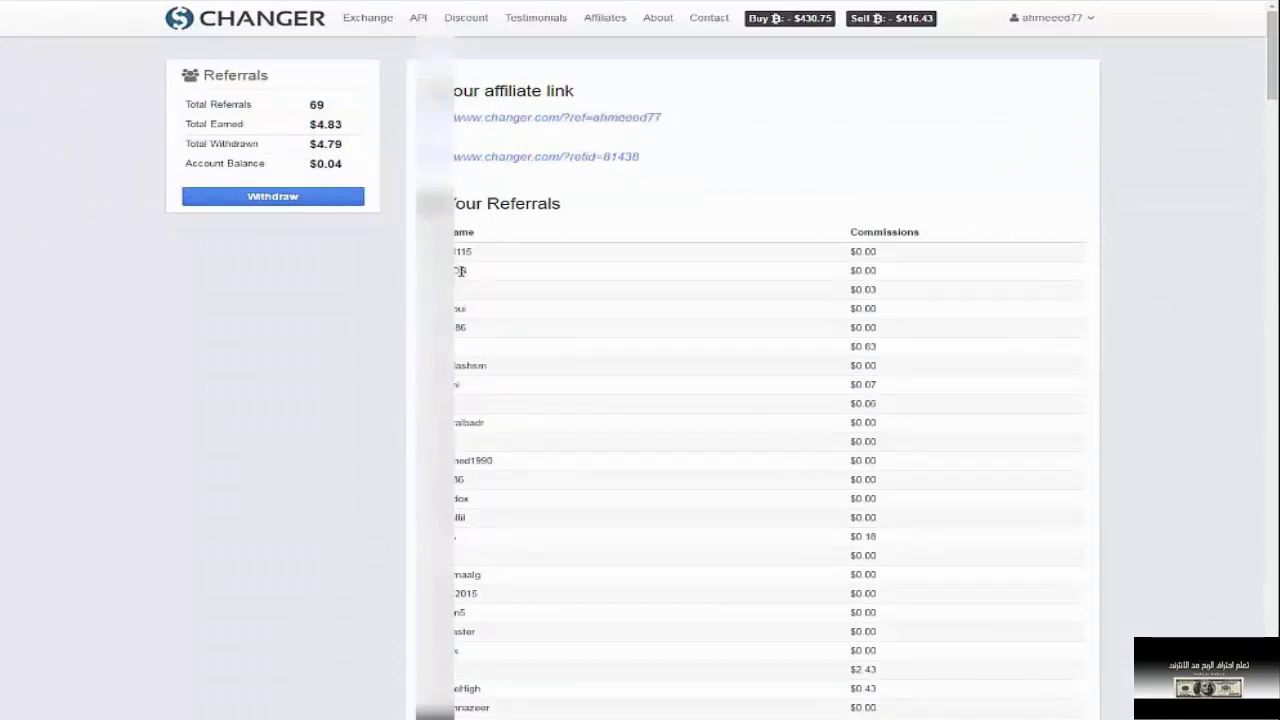
Review the commissions of the referrals and the dates in the withdrawals history.
{"action": "scroll", "coordinate": [778, 462], "scroll_direction": "down", "scroll_amount": 3}
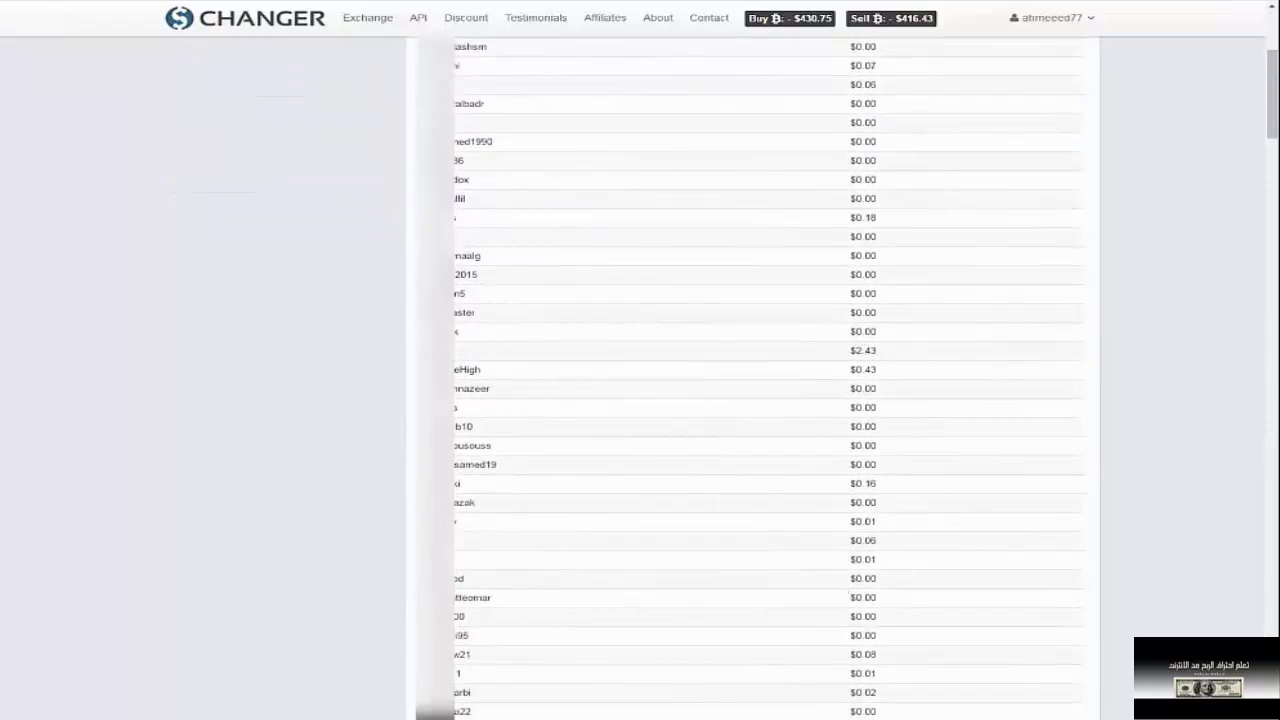
{"action": "left_click_drag", "start_coordinate": [1274, 64], "coordinate": [1274, 207]}
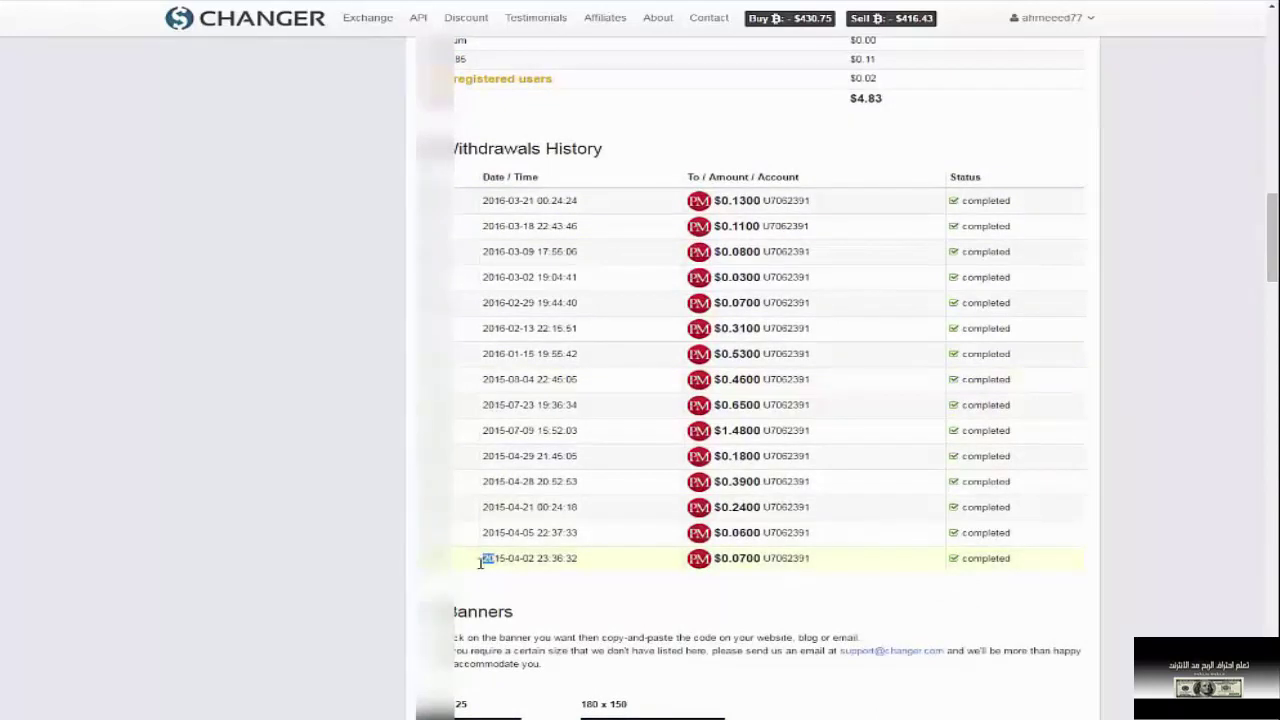
{"action": "left_click", "coordinate": [521, 576]}
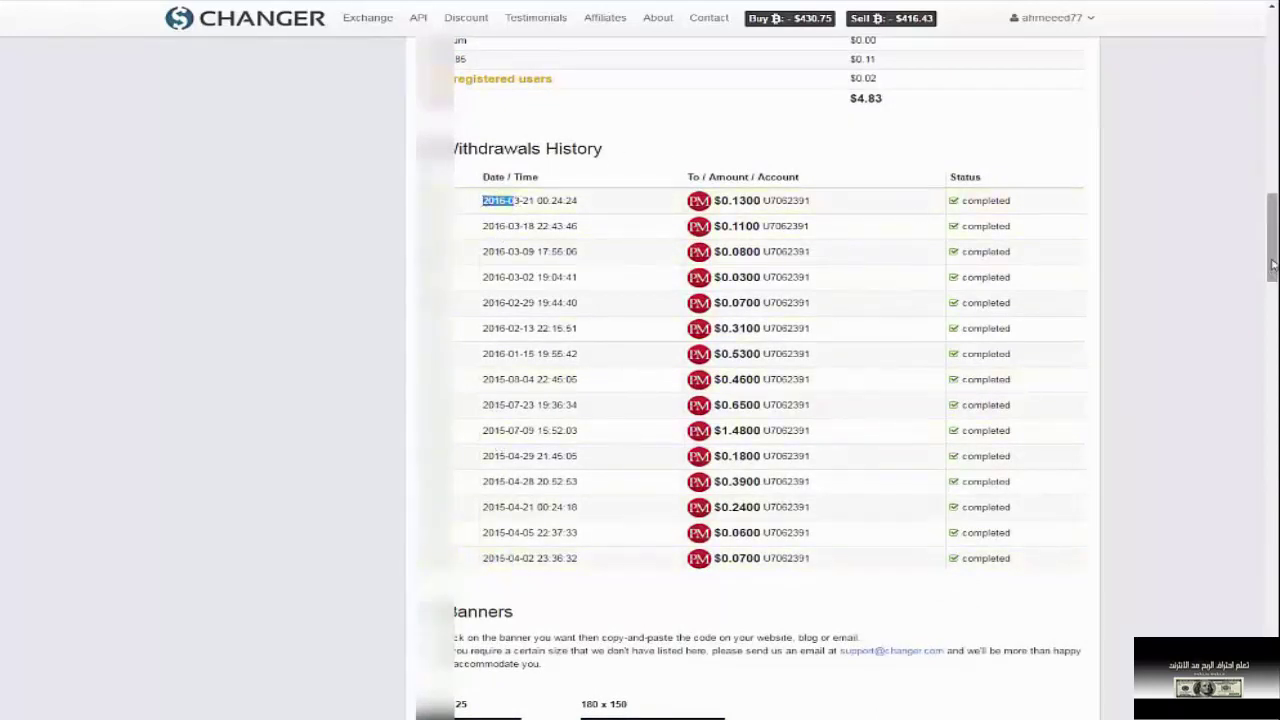
{"action": "left_click_drag", "start_coordinate": [1274, 262], "coordinate": [1274, 80]}
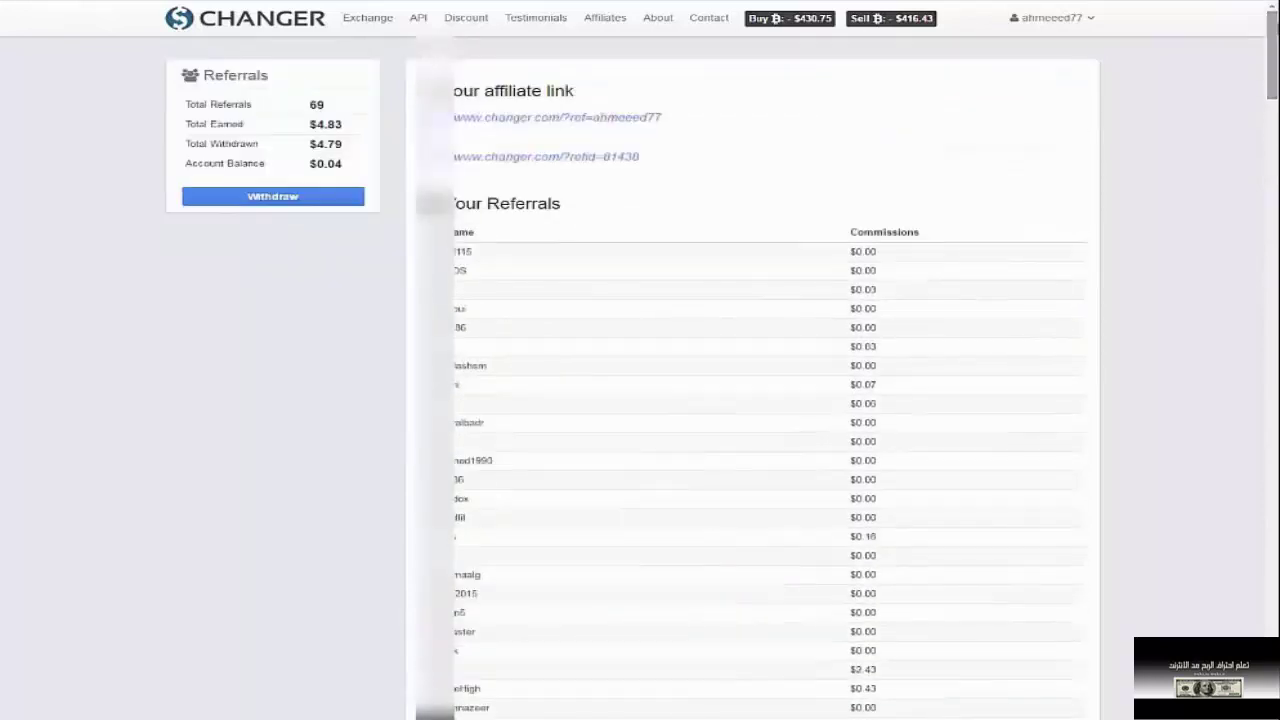
Return to the exchange page and select Bitcoin as the currency to send and Payeer as the one to receive.
{"action": "left_click", "coordinate": [258, 18]}
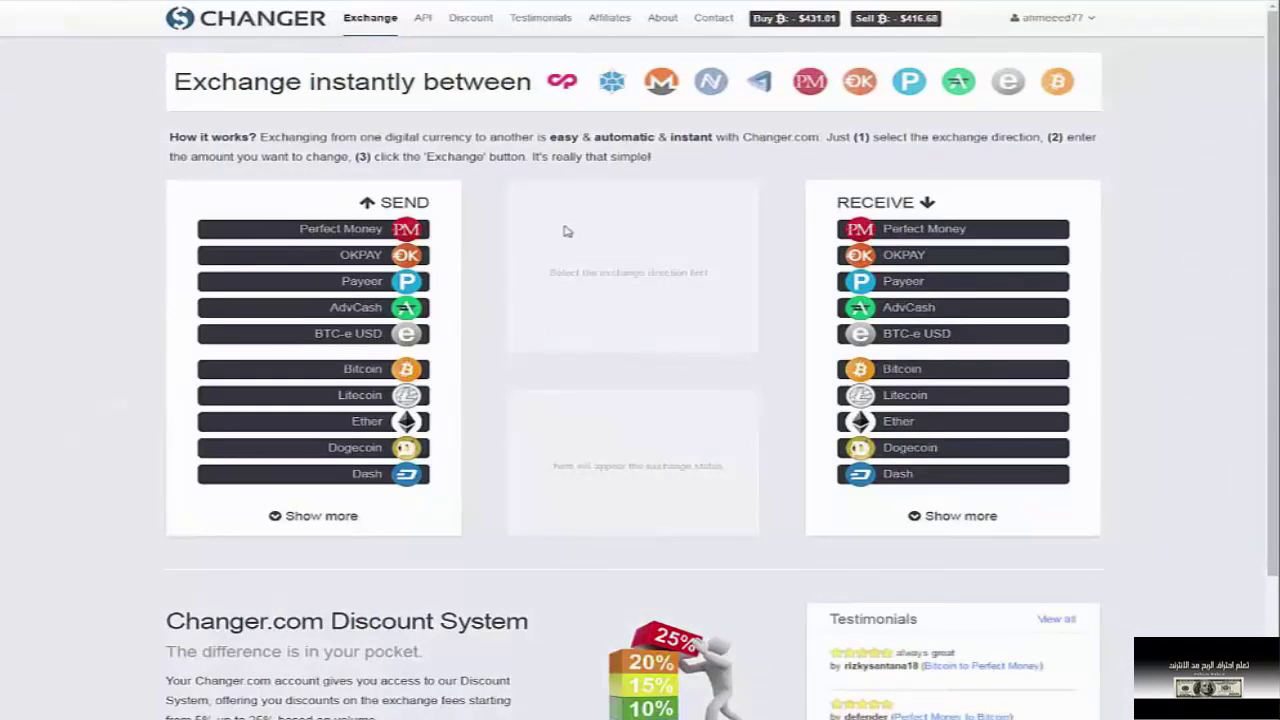
{"action": "left_click", "coordinate": [350, 369]}
{"action": "left_click", "coordinate": [900, 281]}
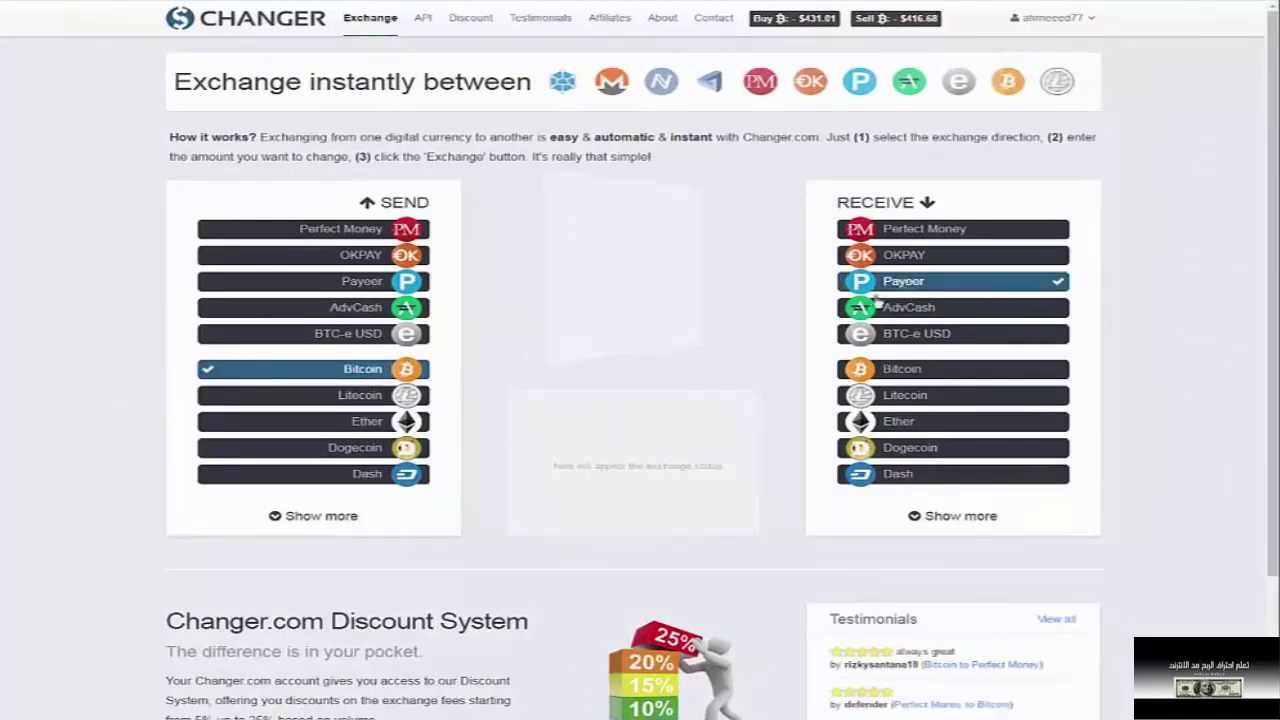
Switch the sent currency to Perfect Money, set its amount to 1 and check the amount received in Payeer.
{"action": "left_click", "coordinate": [347, 232]}
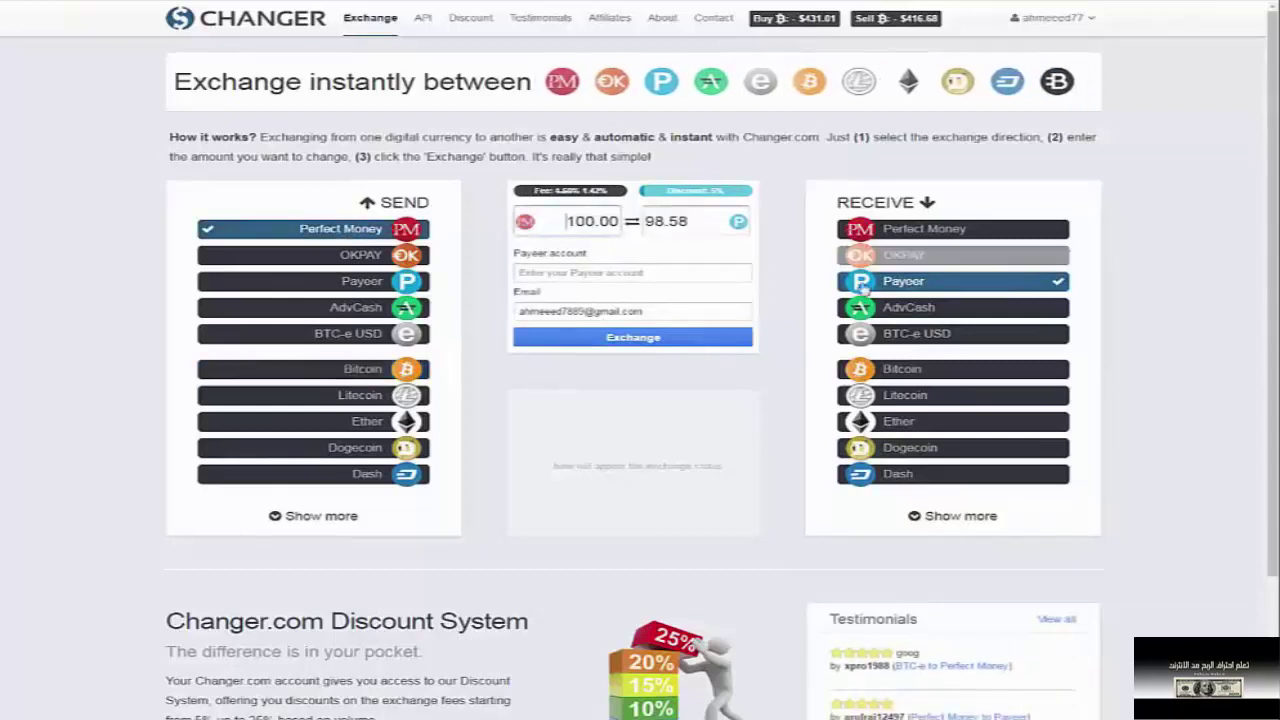
{"action": "double_click", "coordinate": [588, 221]}
{"action": "type", "text": "1"}
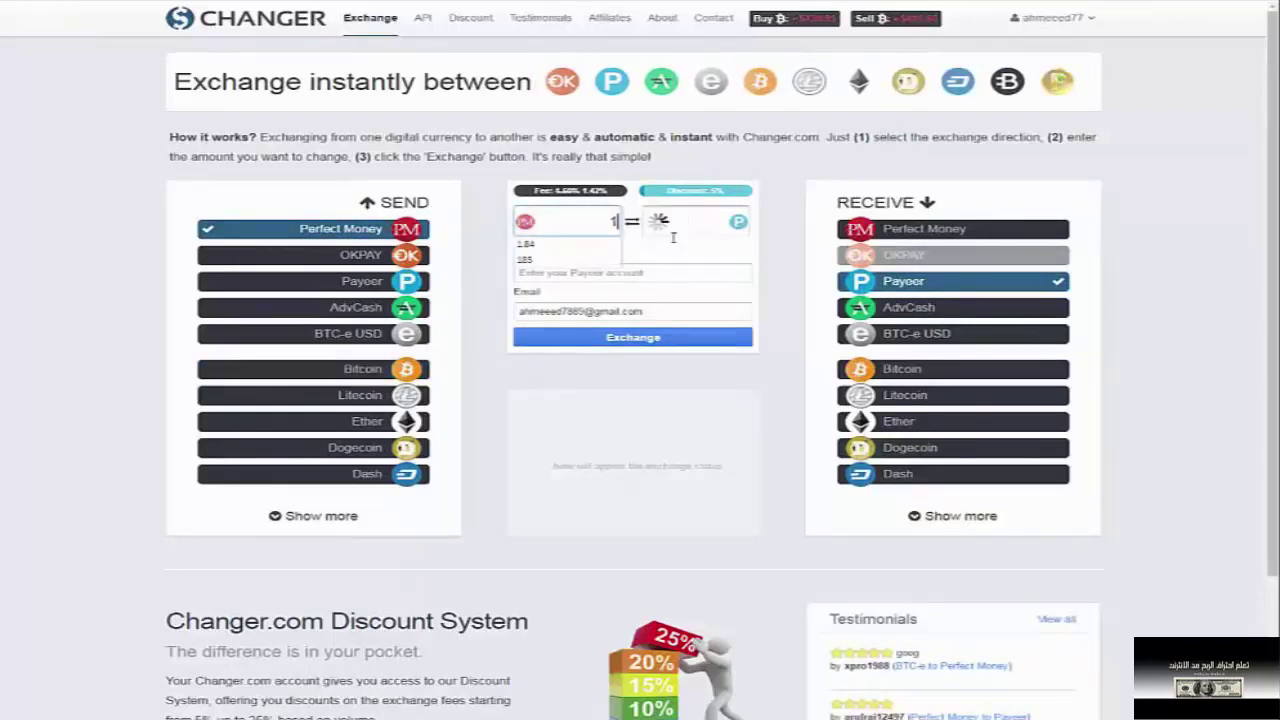
{"action": "double_click", "coordinate": [660, 221]}
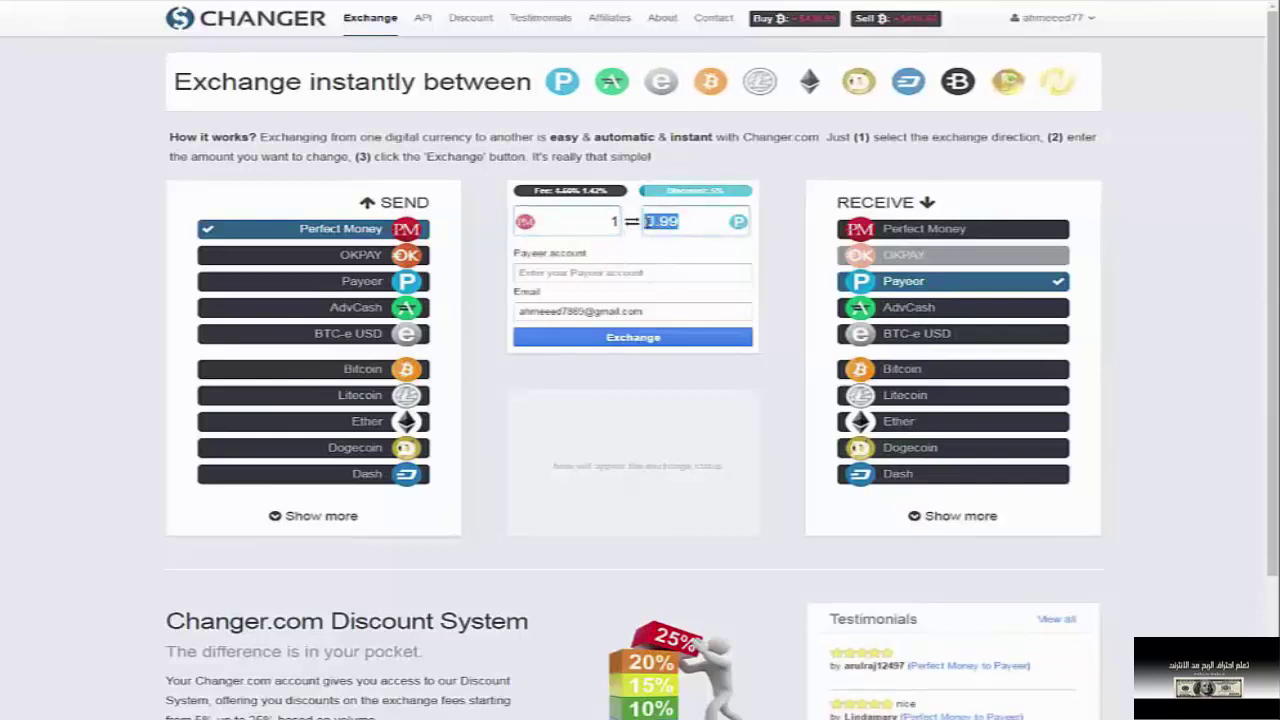
{"action": "left_click", "coordinate": [680, 221]}
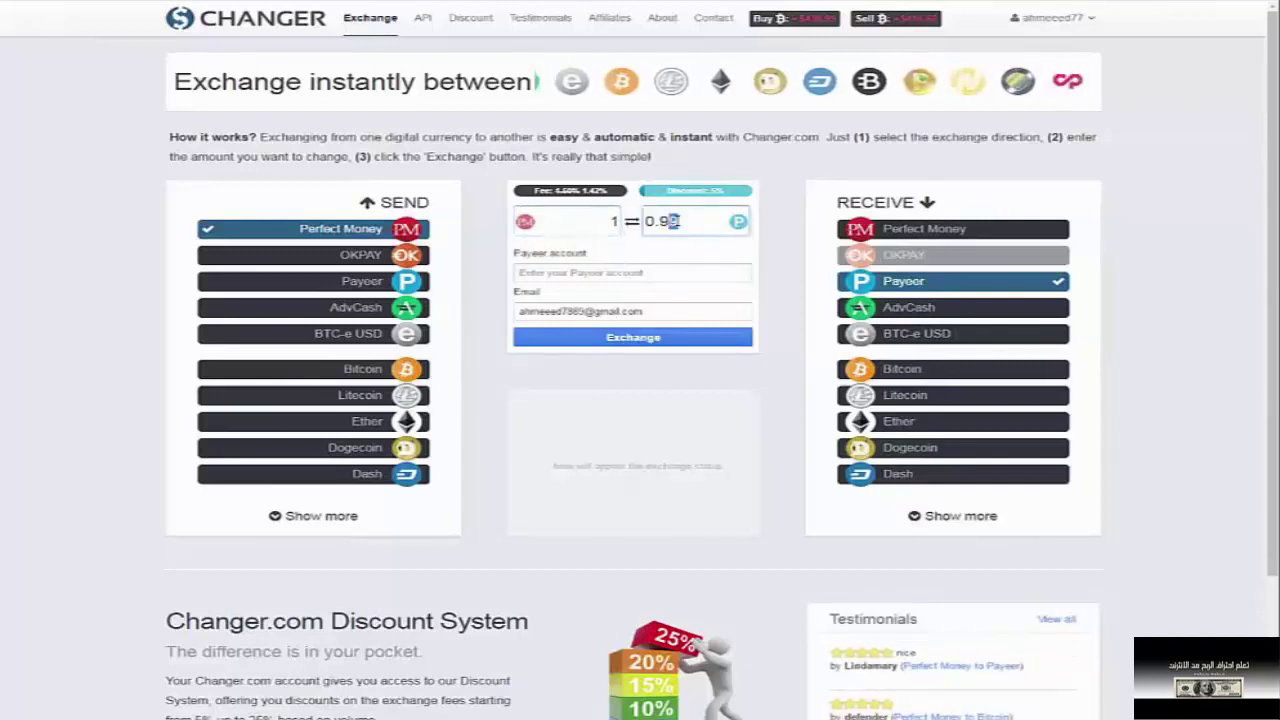
{"action": "left_click", "coordinate": [668, 255]}
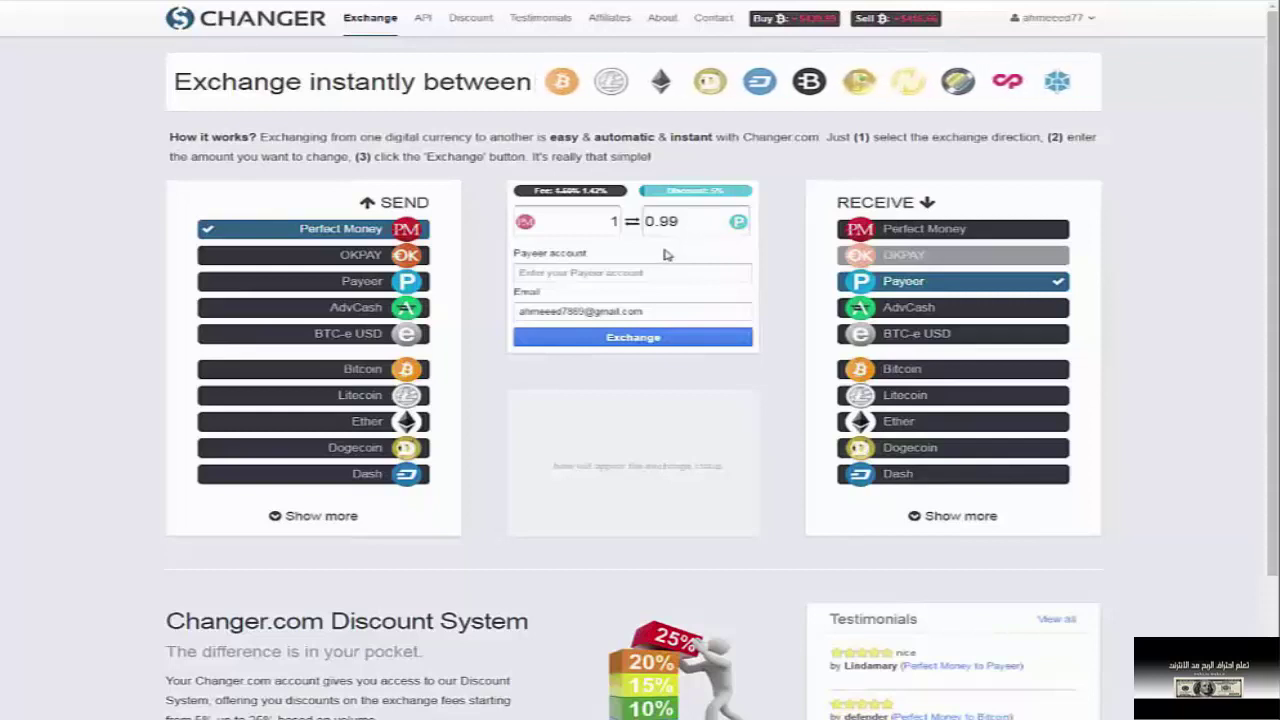
Reselect Perfect Money as the sent currency and try the amounts 1 and 0.9 to test the exchange minimum.
{"action": "left_click", "coordinate": [366, 370]}
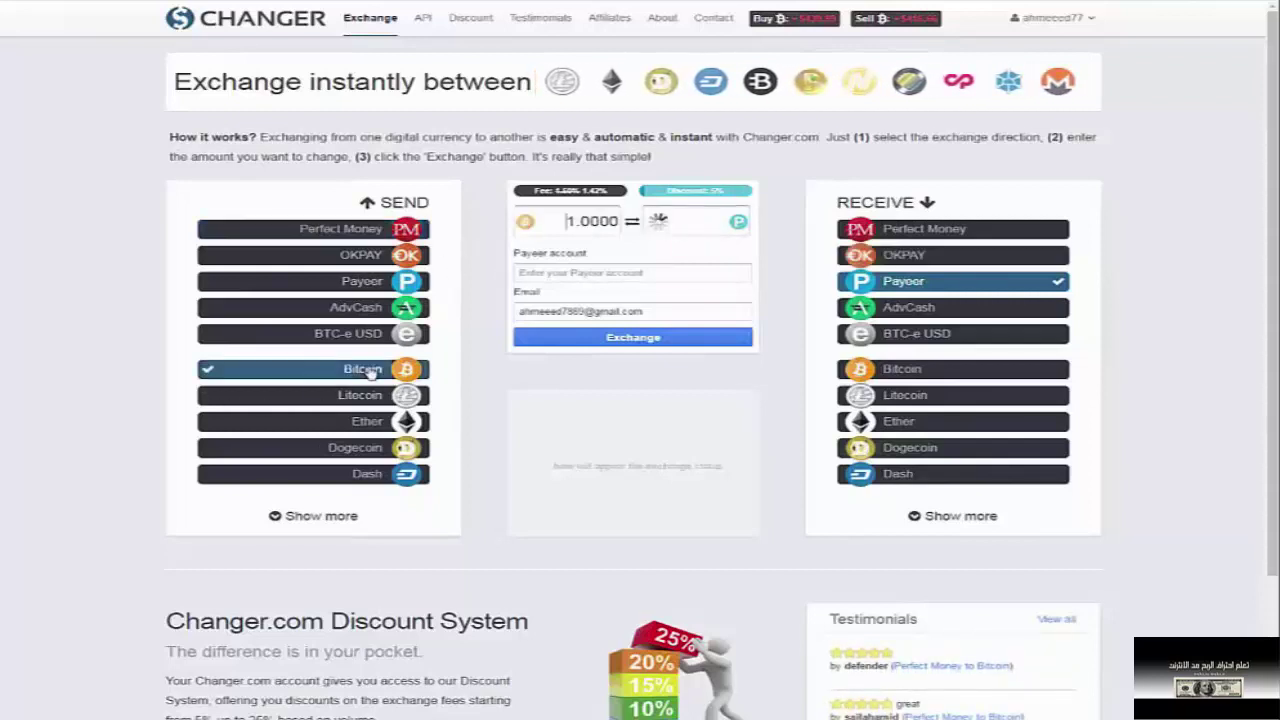
{"action": "left_click", "coordinate": [343, 229]}
{"action": "left_click_drag", "start_coordinate": [566, 221], "coordinate": [620, 226]}
{"action": "type", "text": "1"}
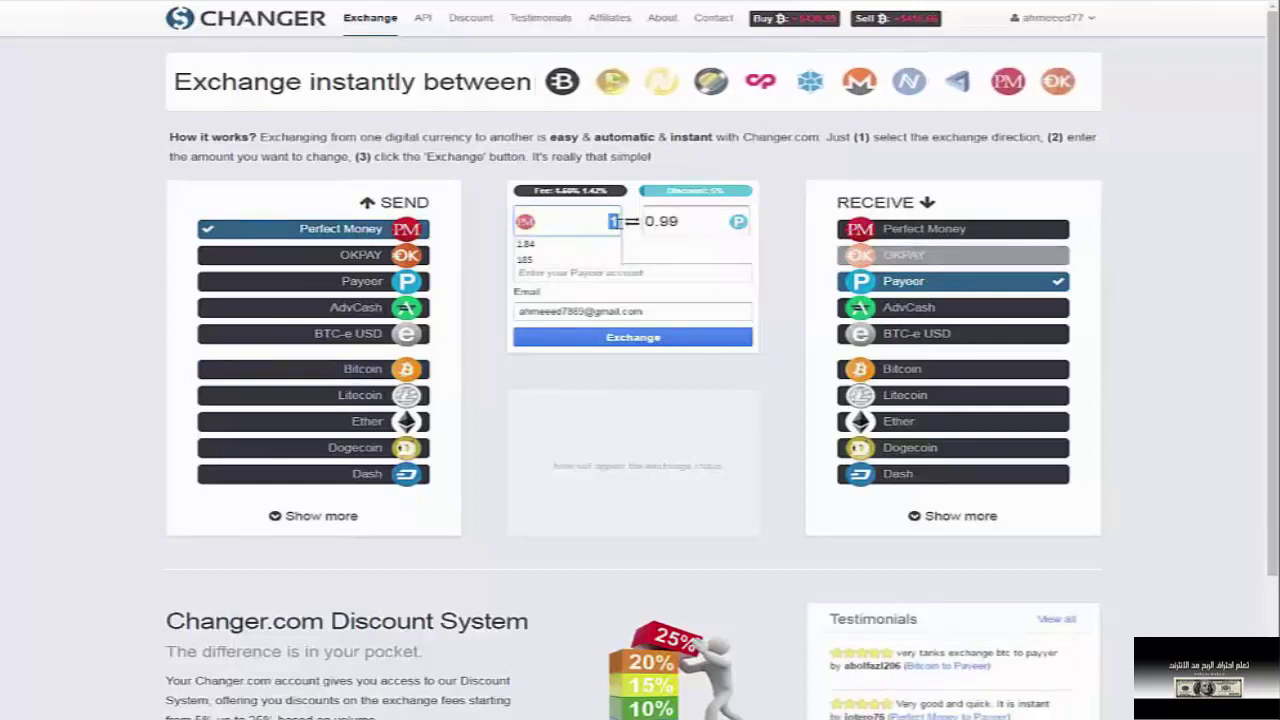
{"action": "type", "text": "0.9"}
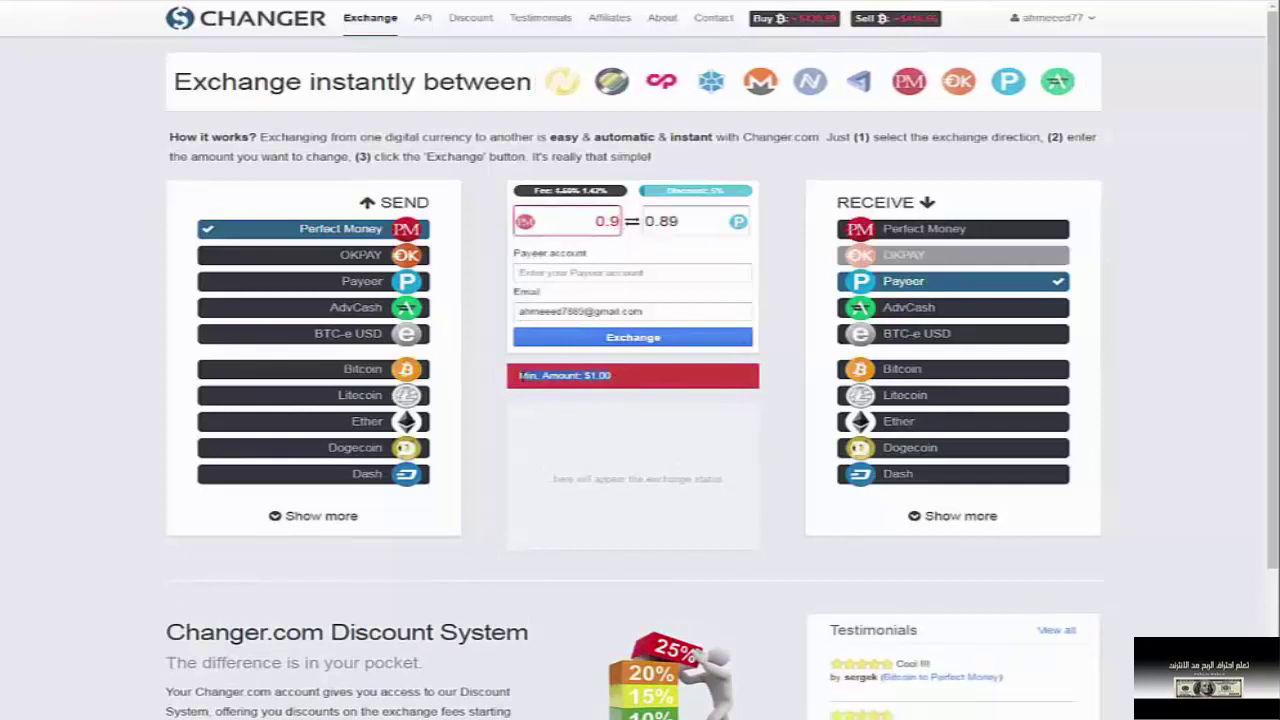
Select Bitcoin as the sent currency and set its amount to 0.001, copied from the send form of the Blockchain wallet.
{"action": "left_click", "coordinate": [363, 370]}
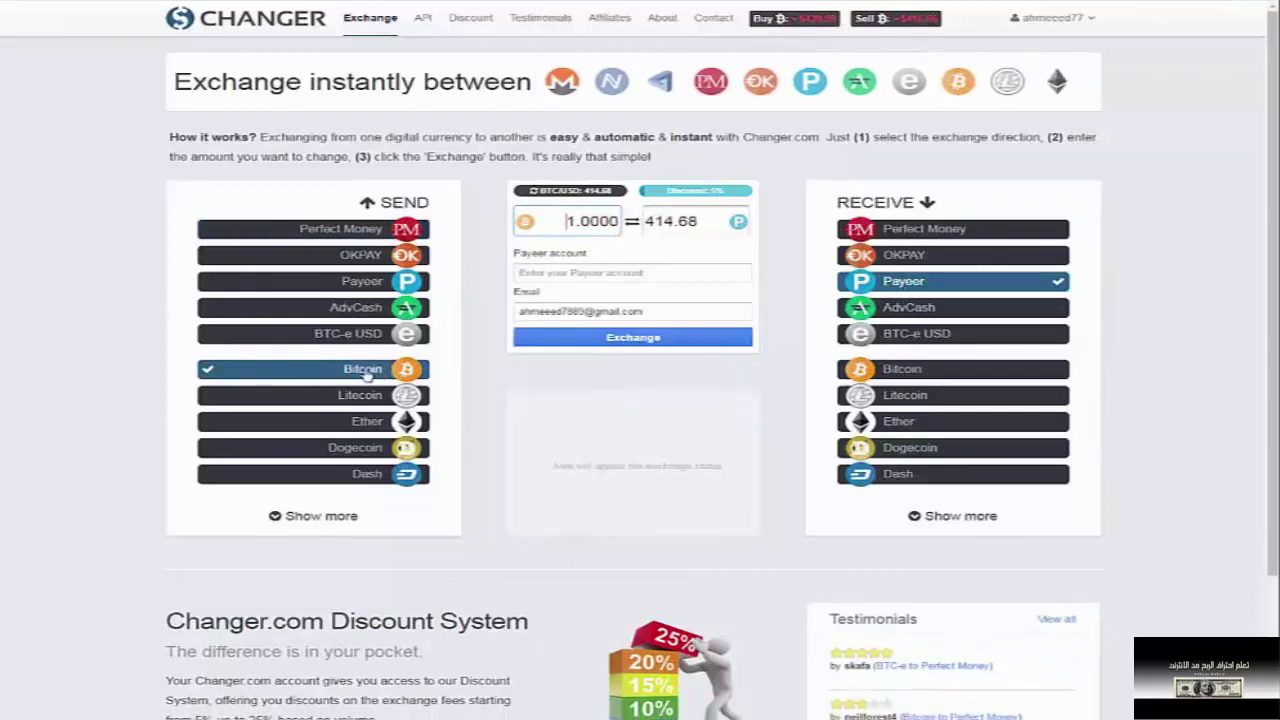
{"action": "left_click_drag", "start_coordinate": [566, 221], "coordinate": [623, 222]}
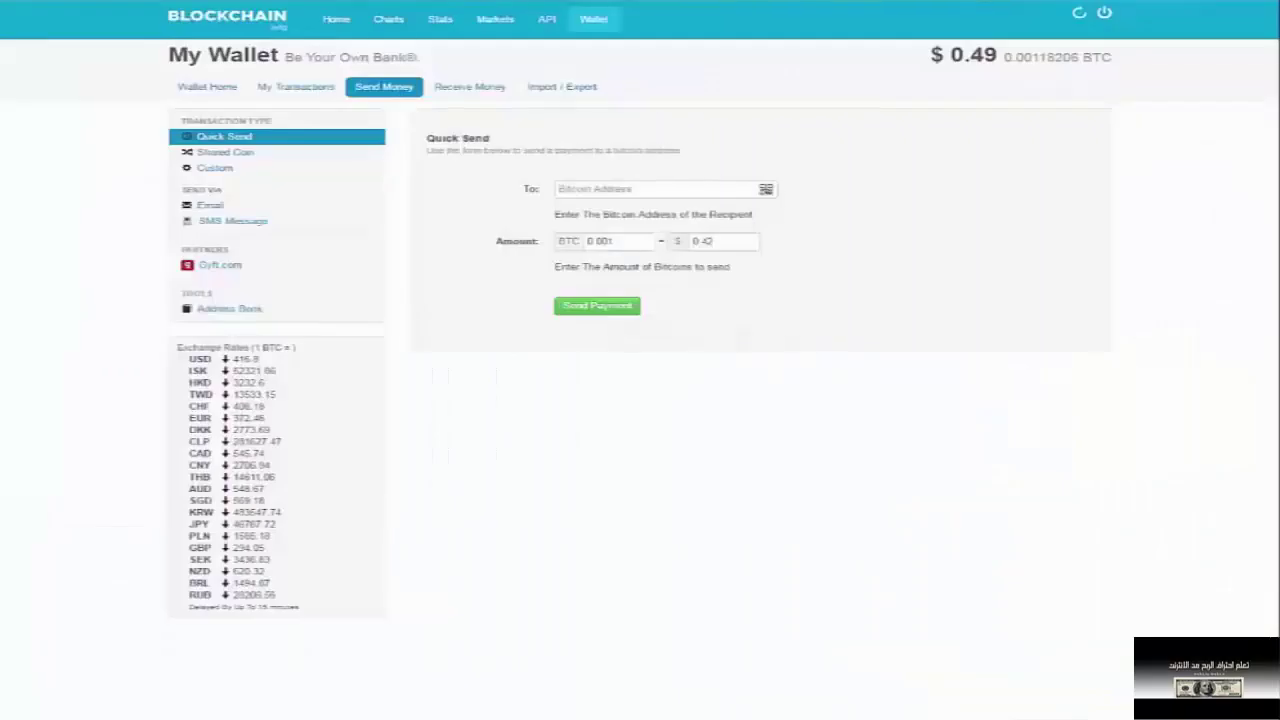
{"action": "left_click_drag", "start_coordinate": [627, 241], "coordinate": [589, 241]}
{"action": "key", "text": "ctrl+c"}
{"action": "right_click", "coordinate": [597, 241]}
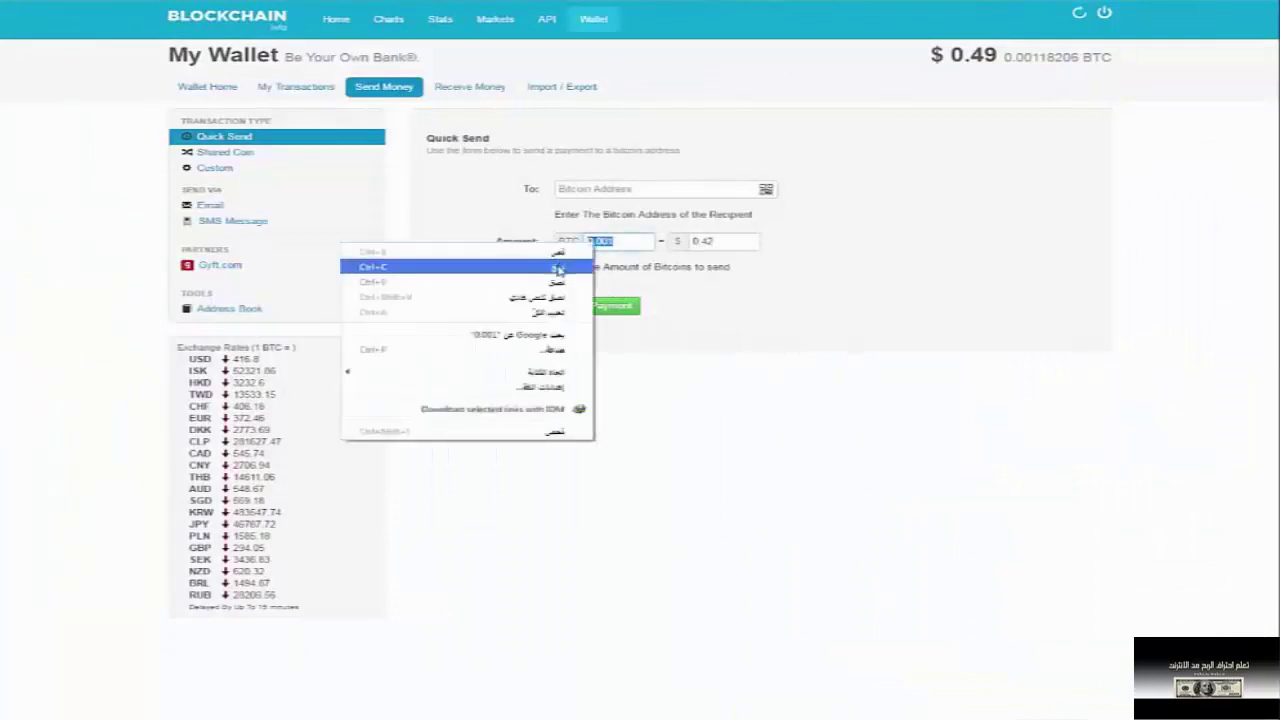
{"action": "left_click", "coordinate": [470, 261]}
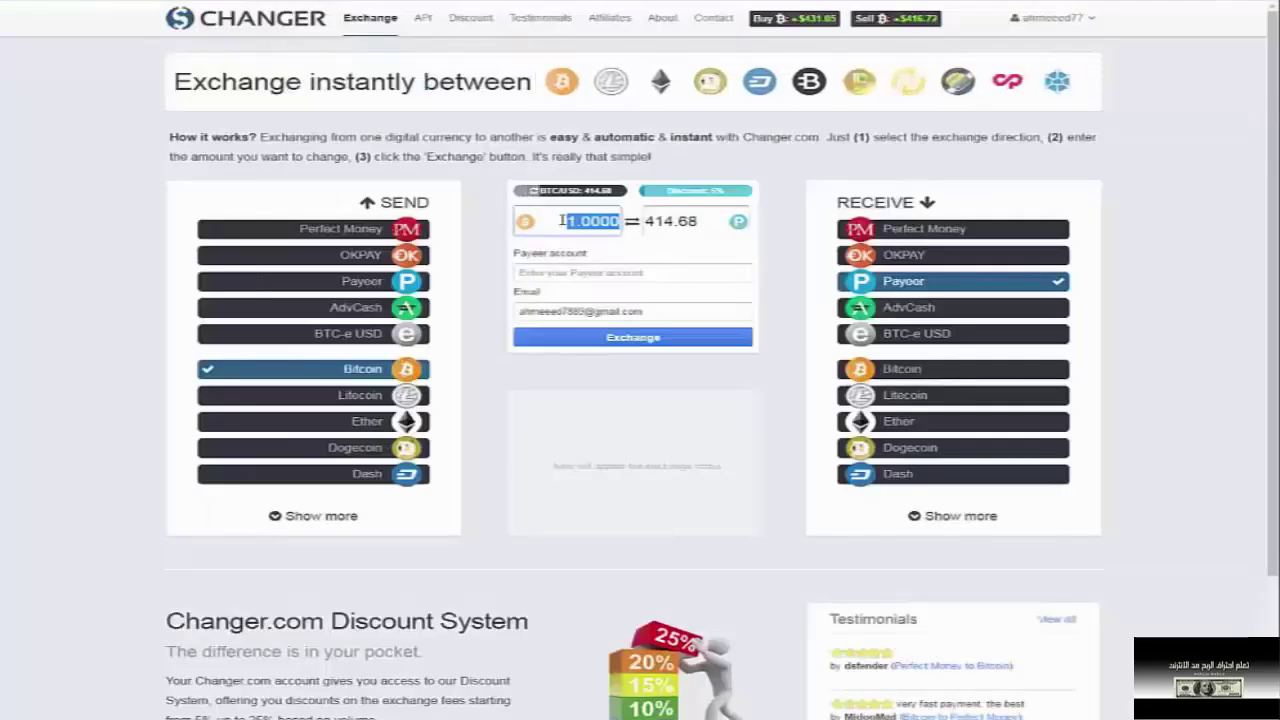
{"action": "right_click", "coordinate": [560, 221]}
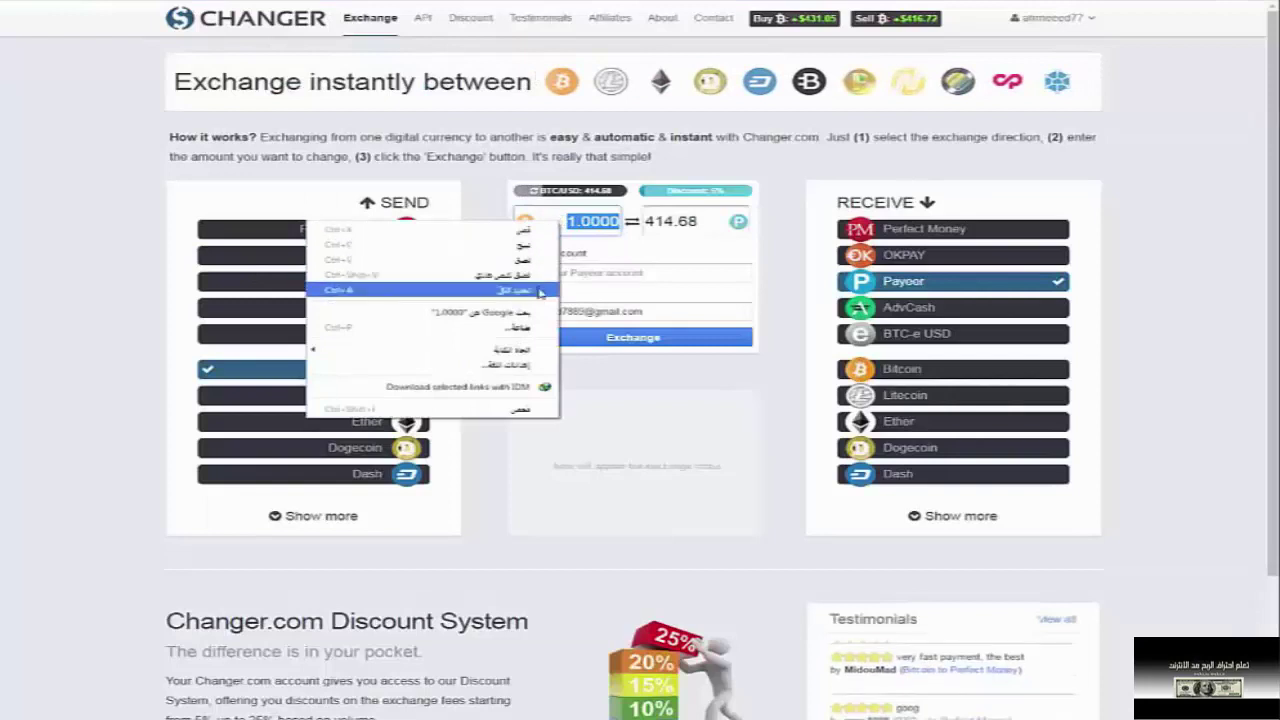
{"action": "left_click", "coordinate": [515, 259]}
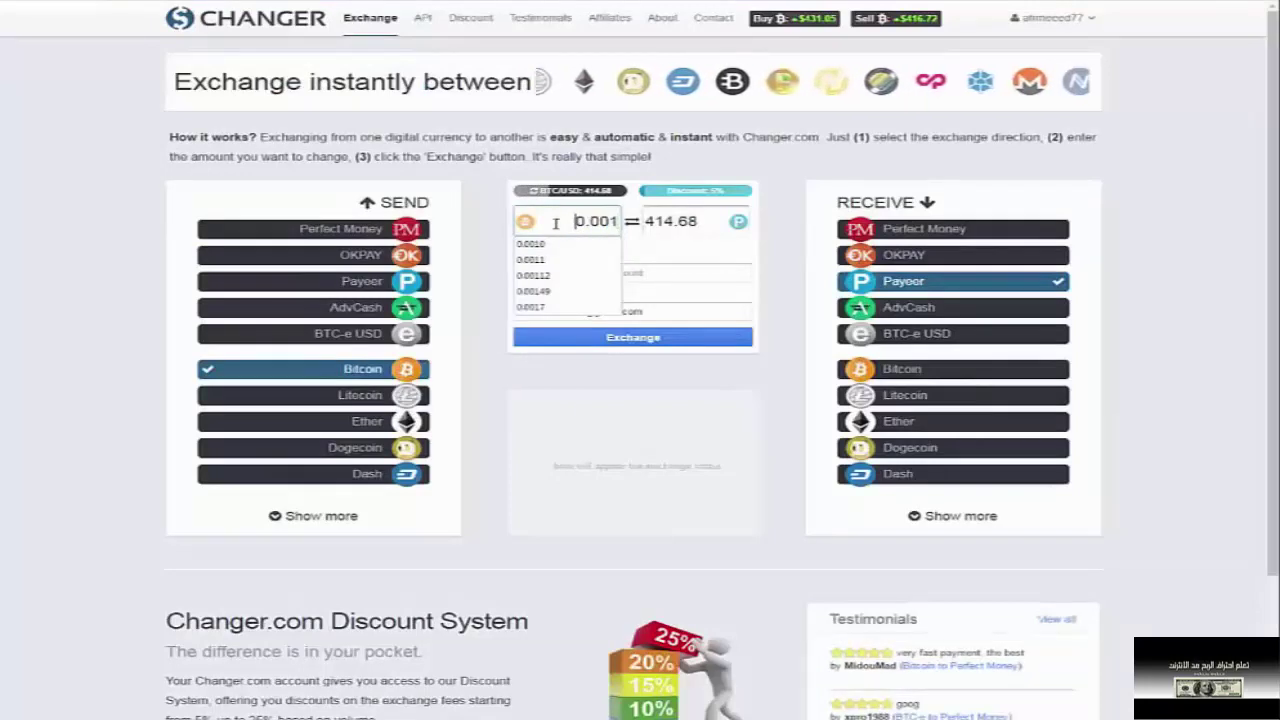
{"action": "left_click", "coordinate": [556, 222]}
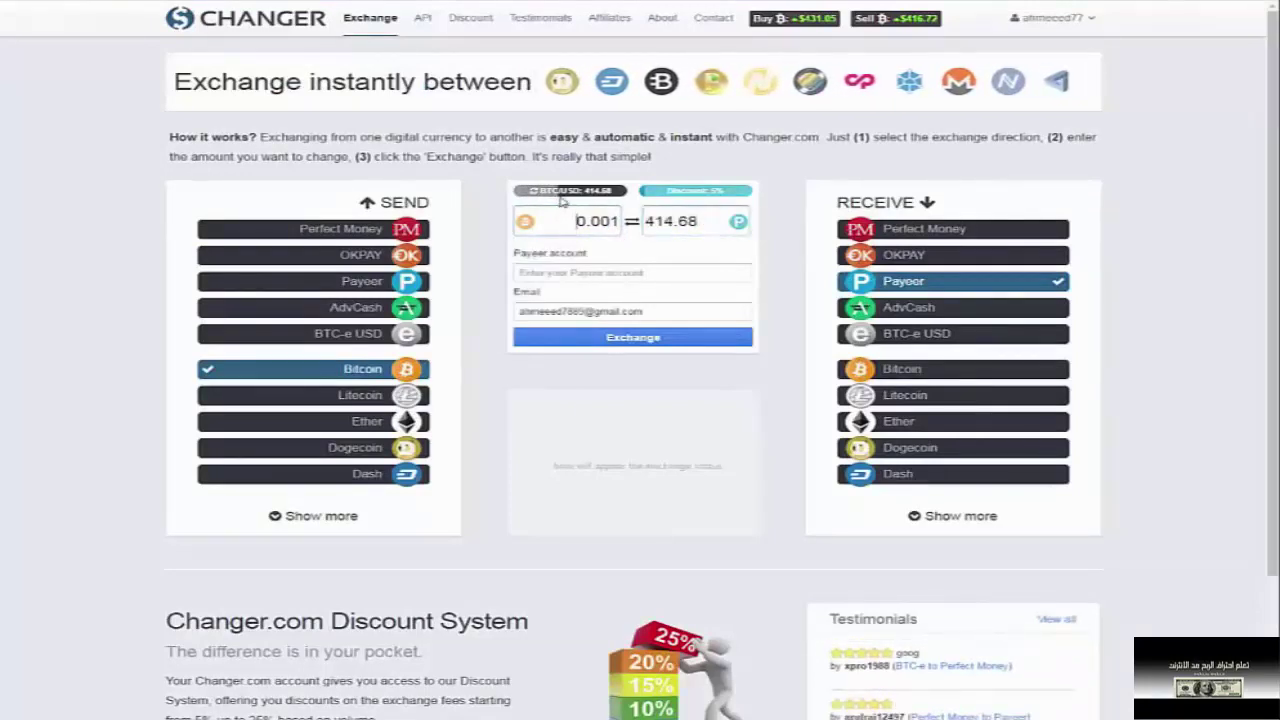
{"action": "left_click", "coordinate": [517, 262]}
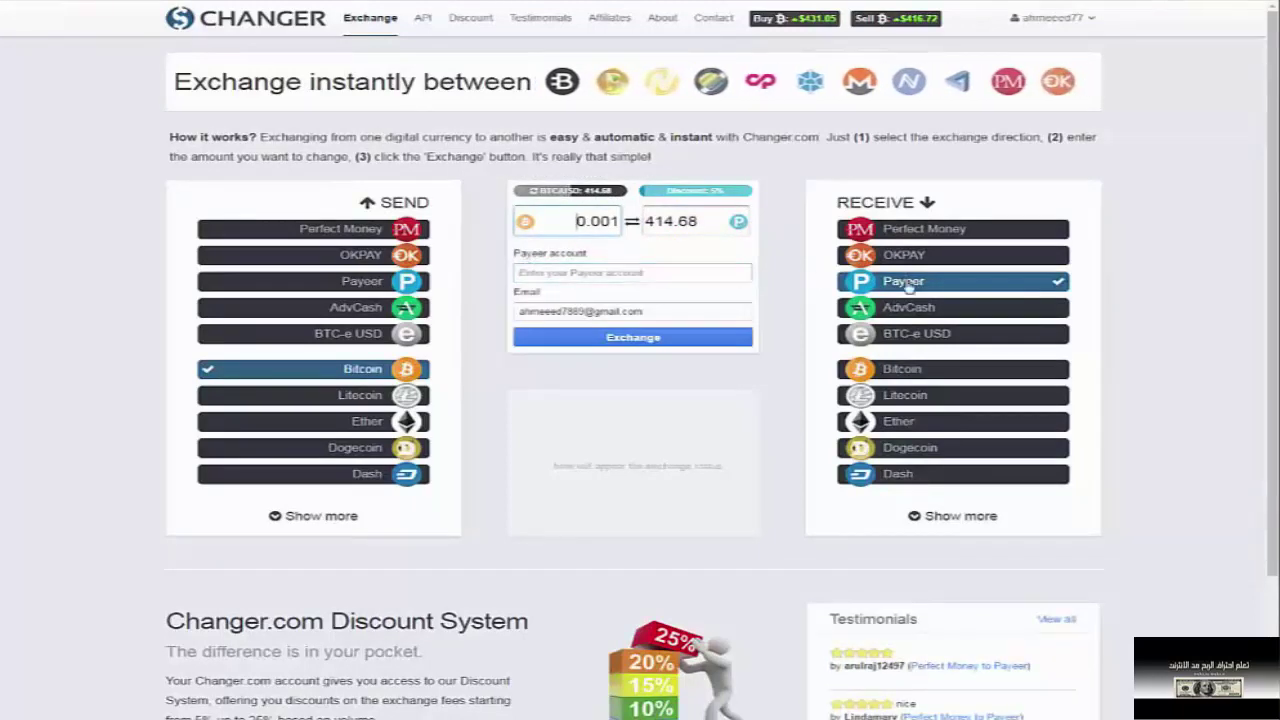
Fill in the Payeer account number for receiving the funds from the saved entries.
{"action": "left_click", "coordinate": [604, 272]}
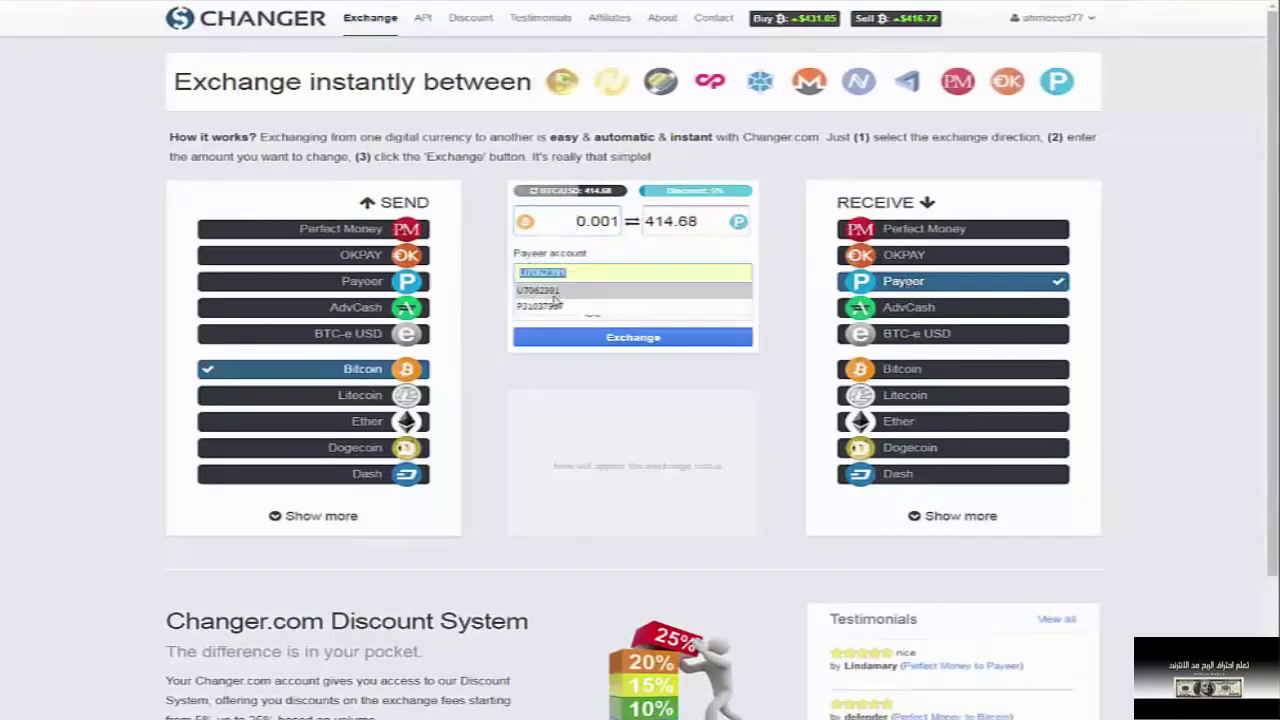
{"action": "left_click", "coordinate": [548, 303]}
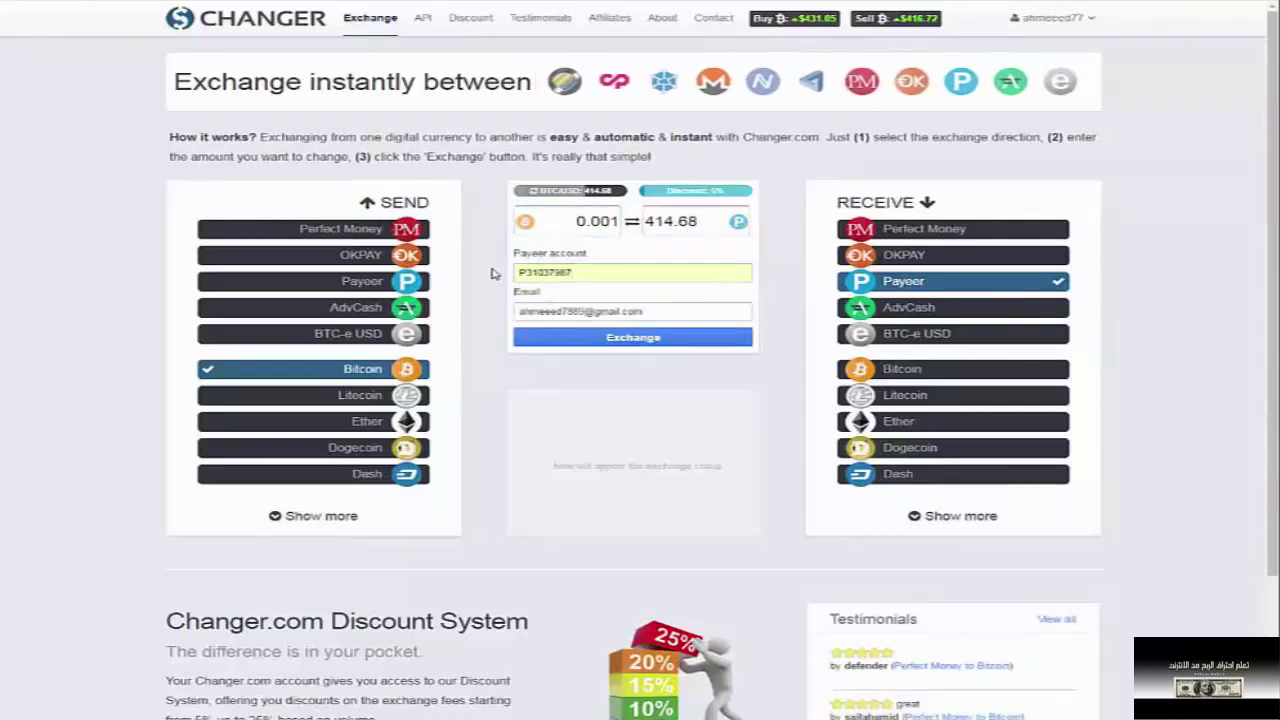
{"action": "left_click", "coordinate": [516, 314]}
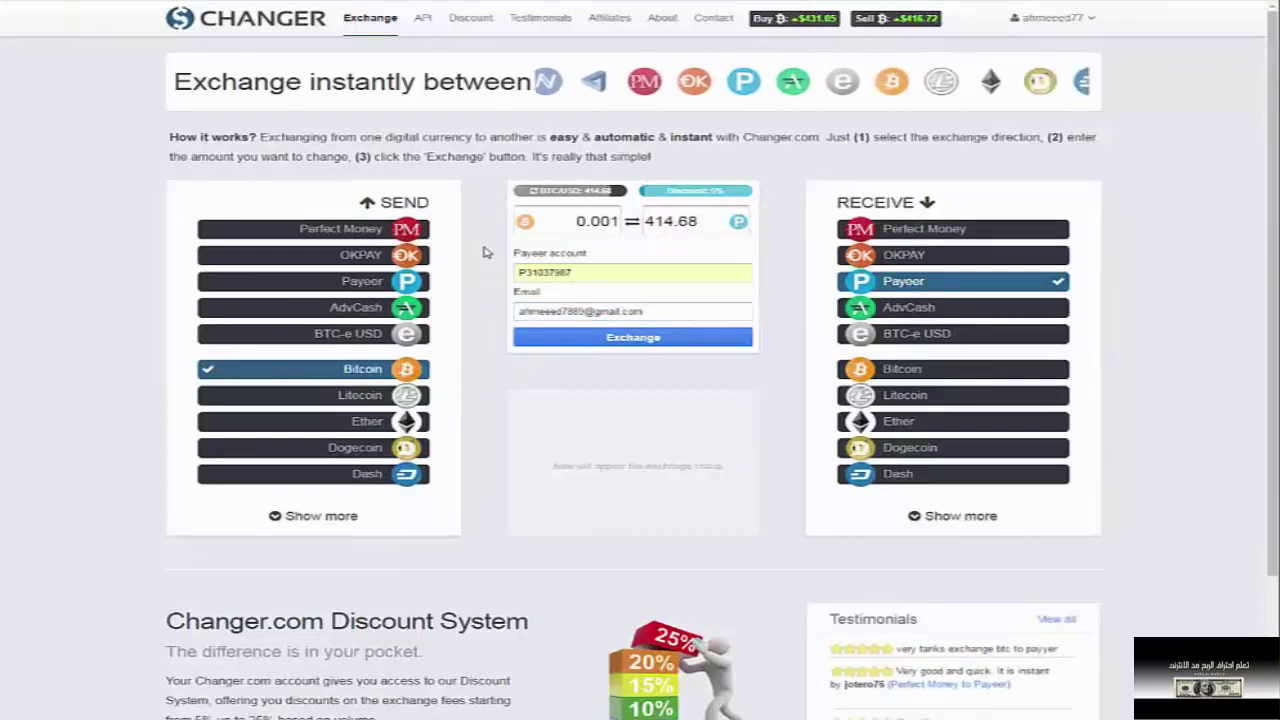
Refresh and check the amount received in Payeer for 0.001 Bitcoin, and submit the exchange.
{"action": "left_click", "coordinate": [577, 221]}
{"action": "left_click", "coordinate": [698, 221]}
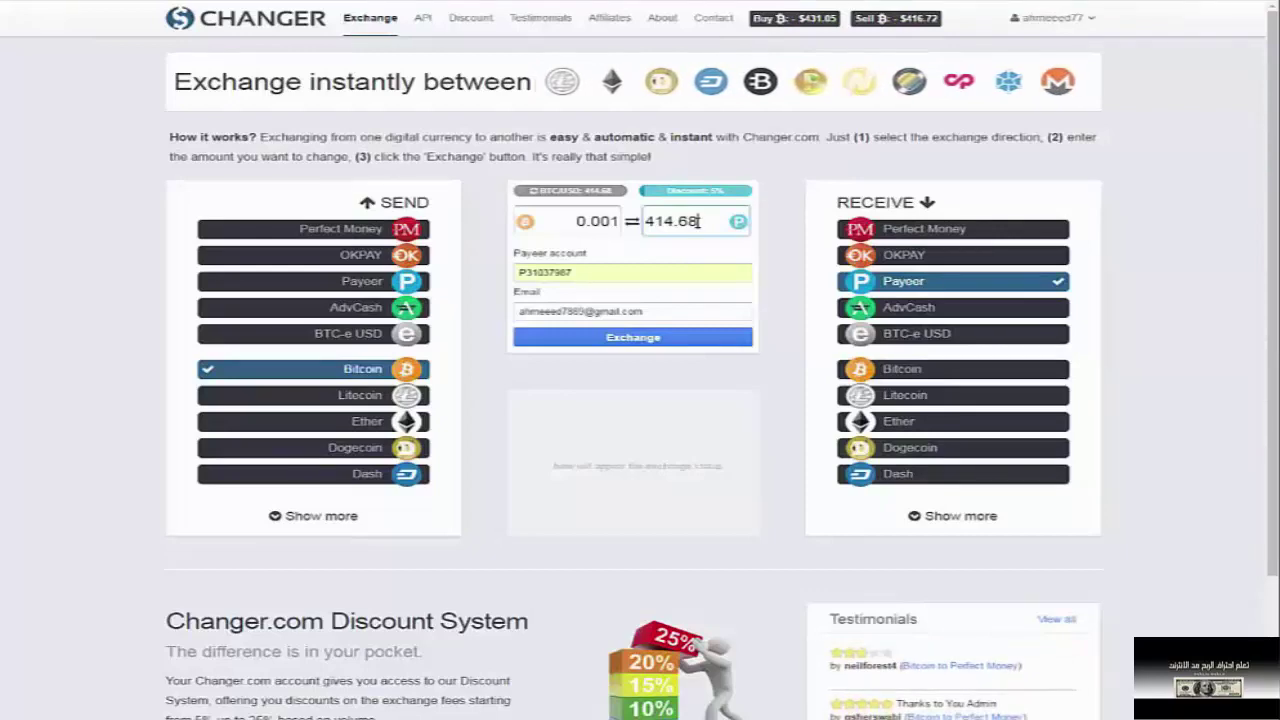
{"action": "double_click", "coordinate": [660, 221]}
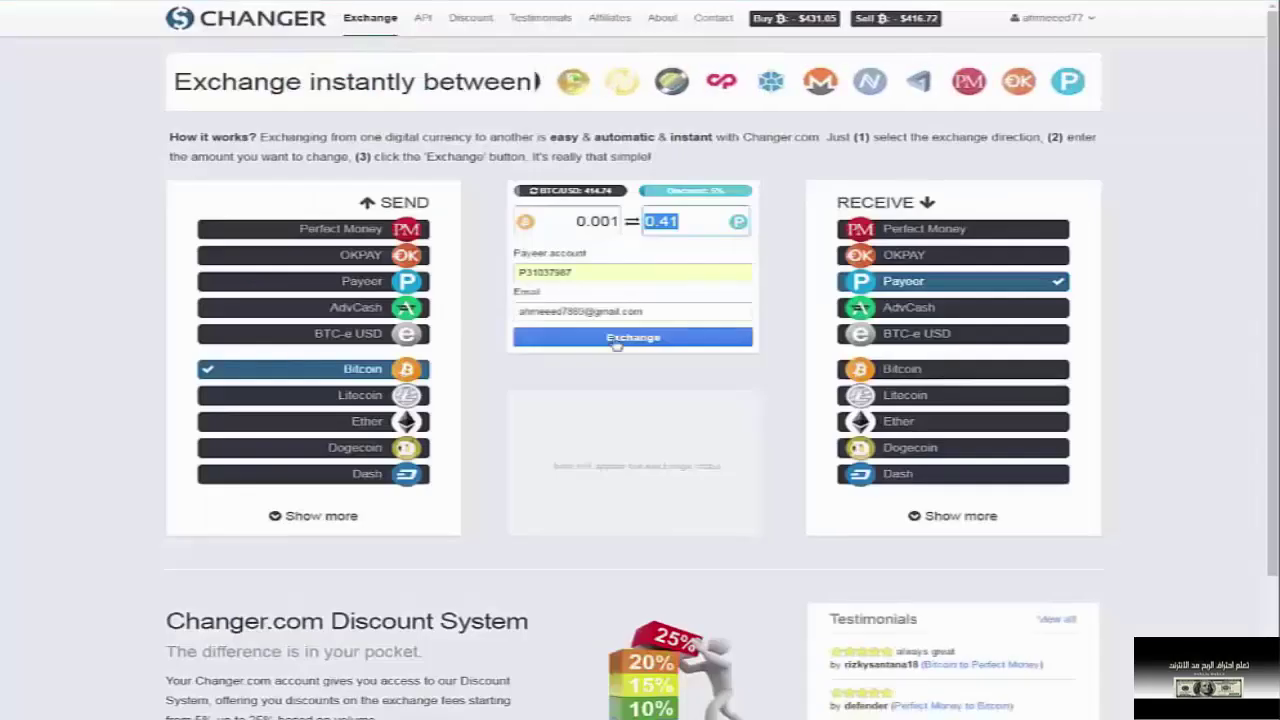
{"action": "left_click", "coordinate": [633, 340]}
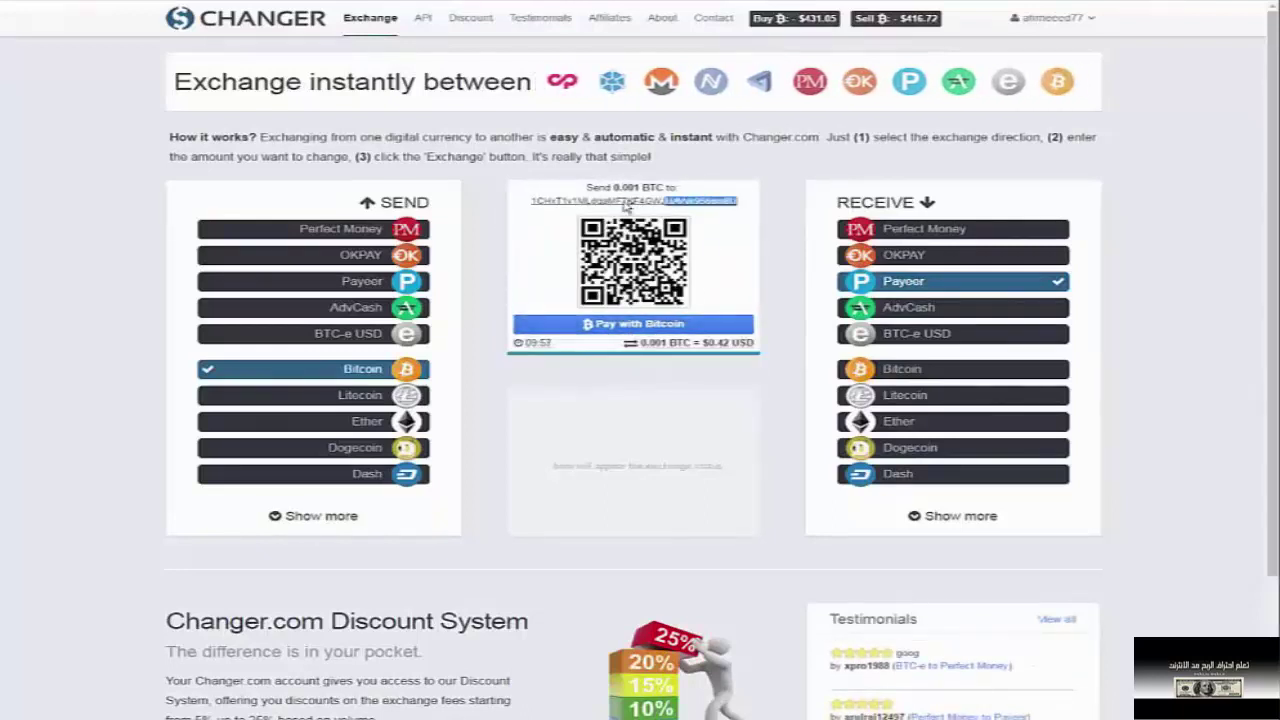
Copy the exchange's Bitcoin payment address and paste it as the recipient in the Blockchain wallet's Quick Send form.
{"action": "left_click_drag", "start_coordinate": [743, 204], "coordinate": [533, 203]}
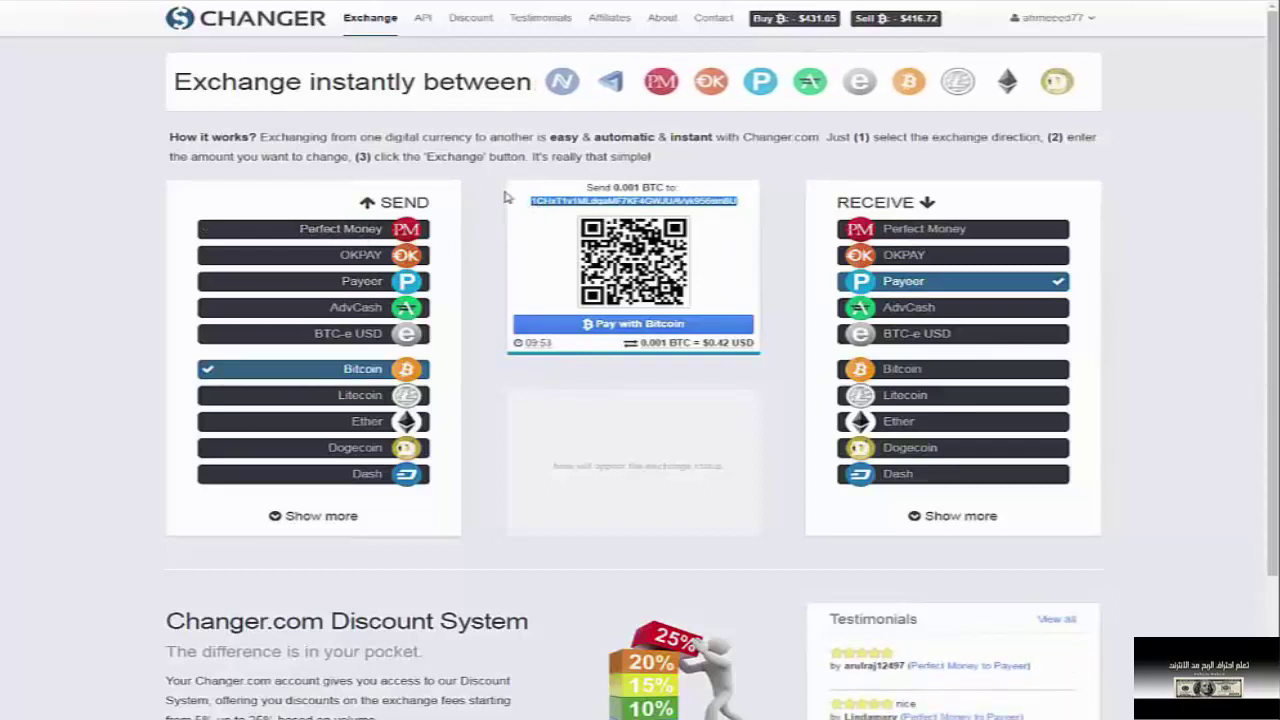
{"action": "right_click", "coordinate": [548, 200]}
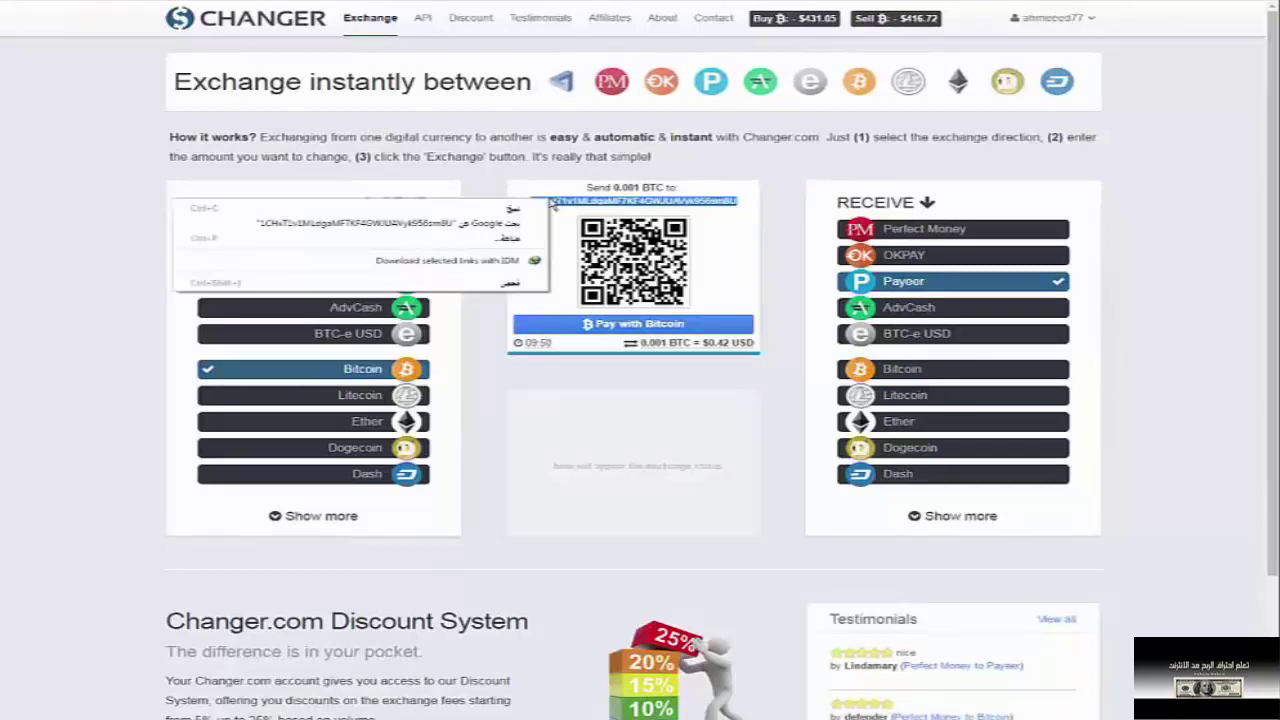
{"action": "left_click", "coordinate": [527, 208]}
{"action": "right_click", "coordinate": [548, 200]}
{"action": "left_click", "coordinate": [527, 208]}
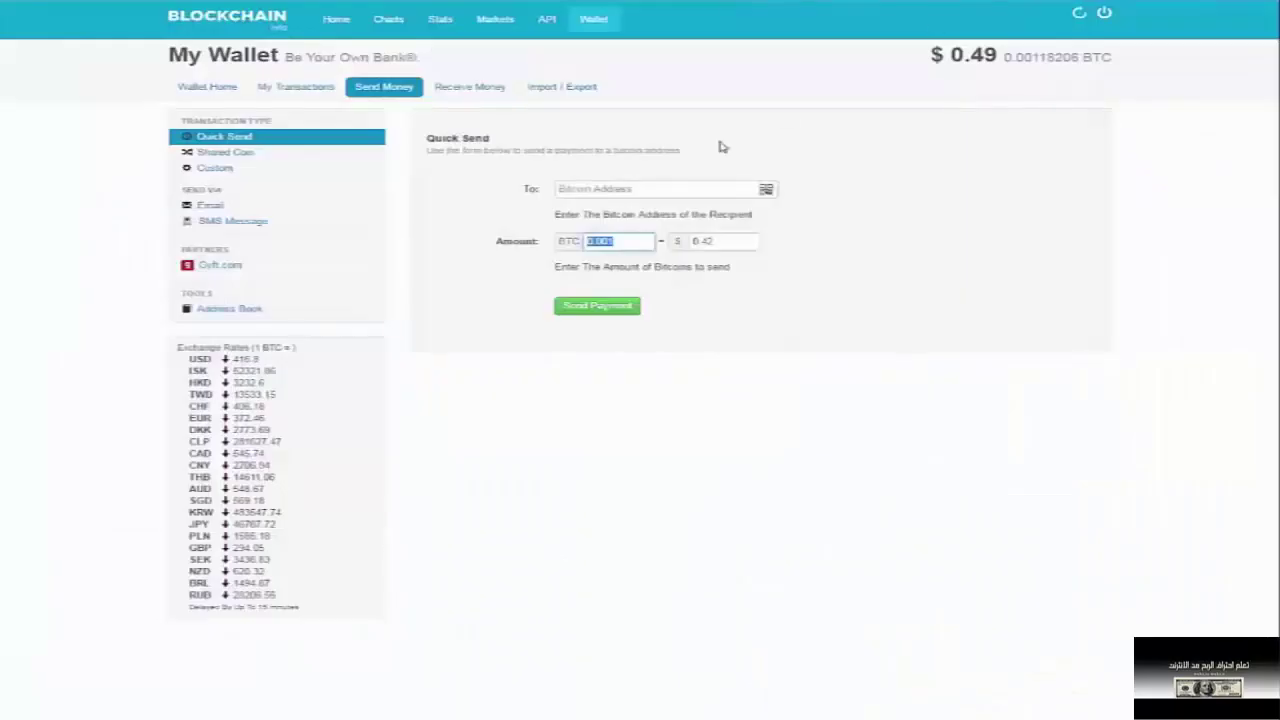
{"action": "left_click", "coordinate": [628, 190]}
{"action": "right_click", "coordinate": [628, 190]}
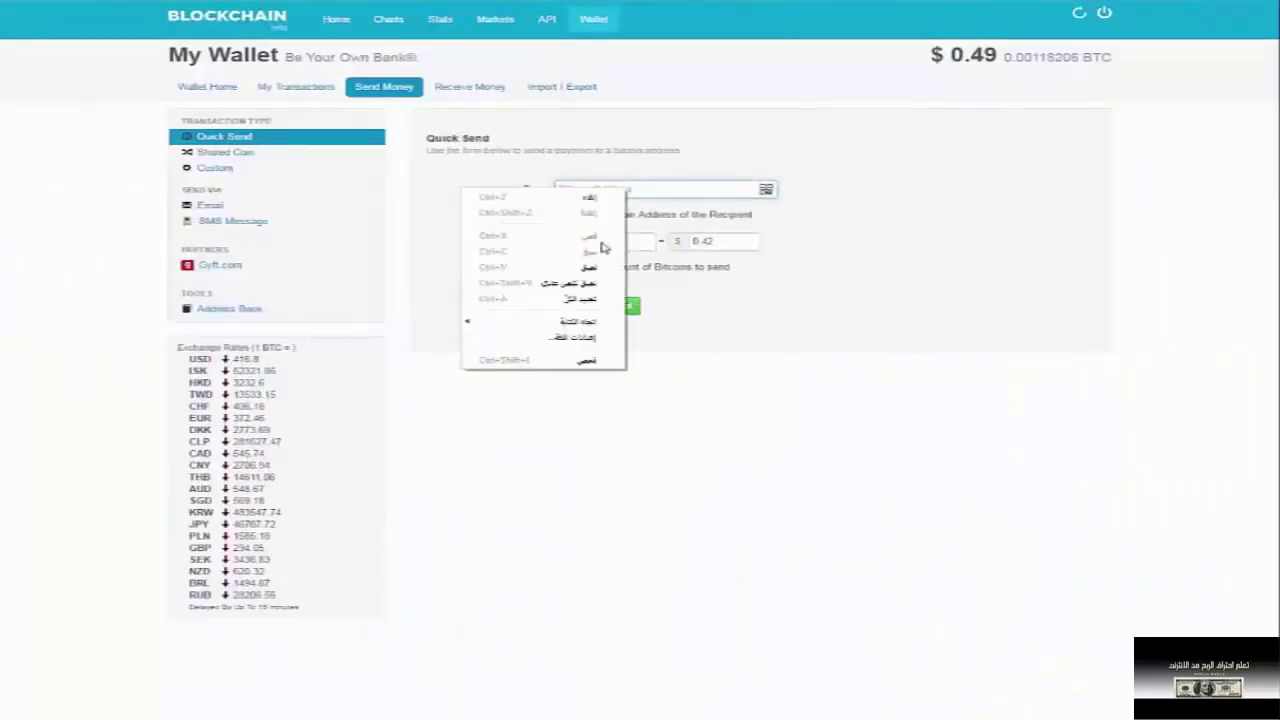
{"action": "left_click", "coordinate": [604, 266]}
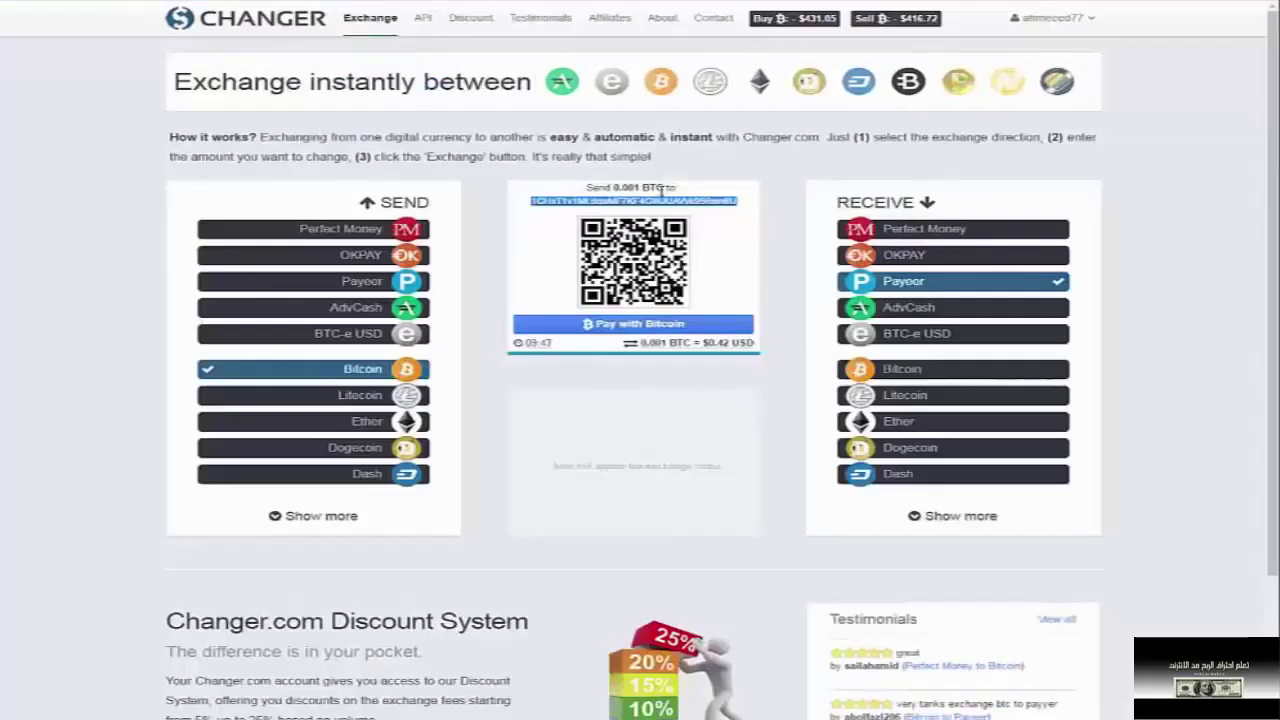
Copy the amount 0.001 BTC from the exchange's payment request into the BTC amount of the Blockchain payment.
{"action": "left_click_drag", "start_coordinate": [638, 189], "coordinate": [613, 189]}
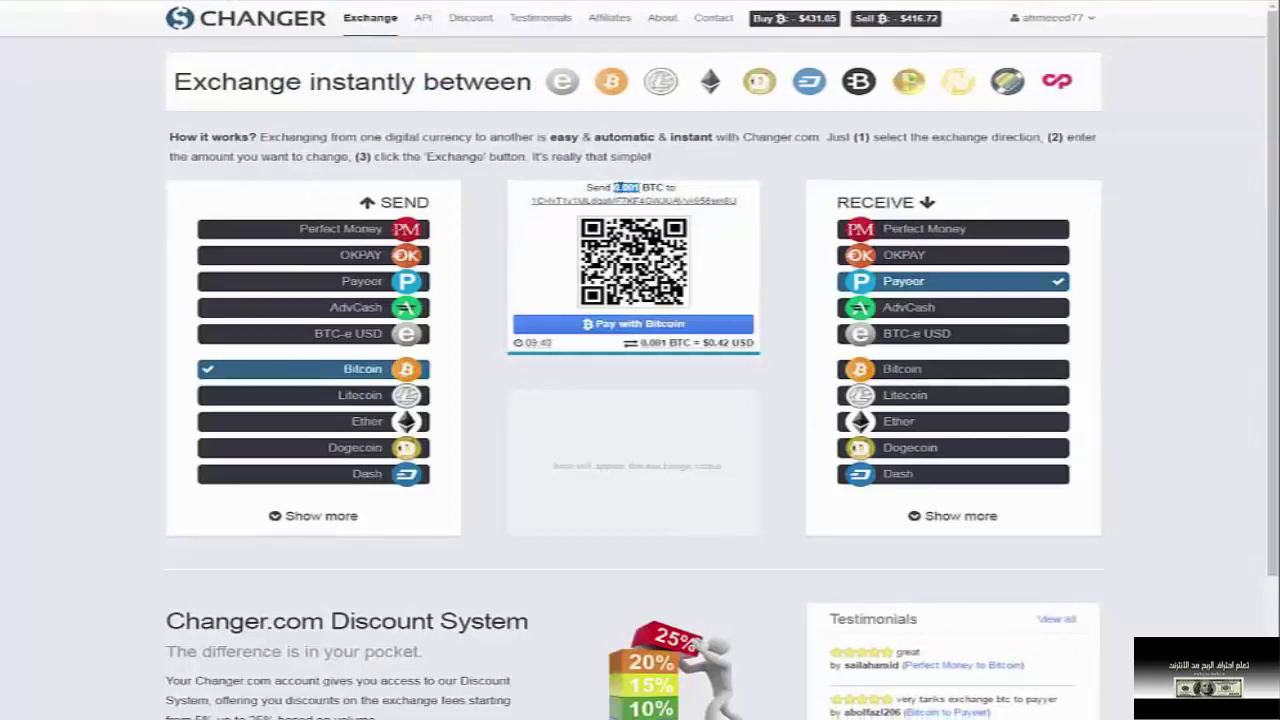
{"action": "right_click", "coordinate": [614, 190]}
{"action": "left_click", "coordinate": [606, 198]}
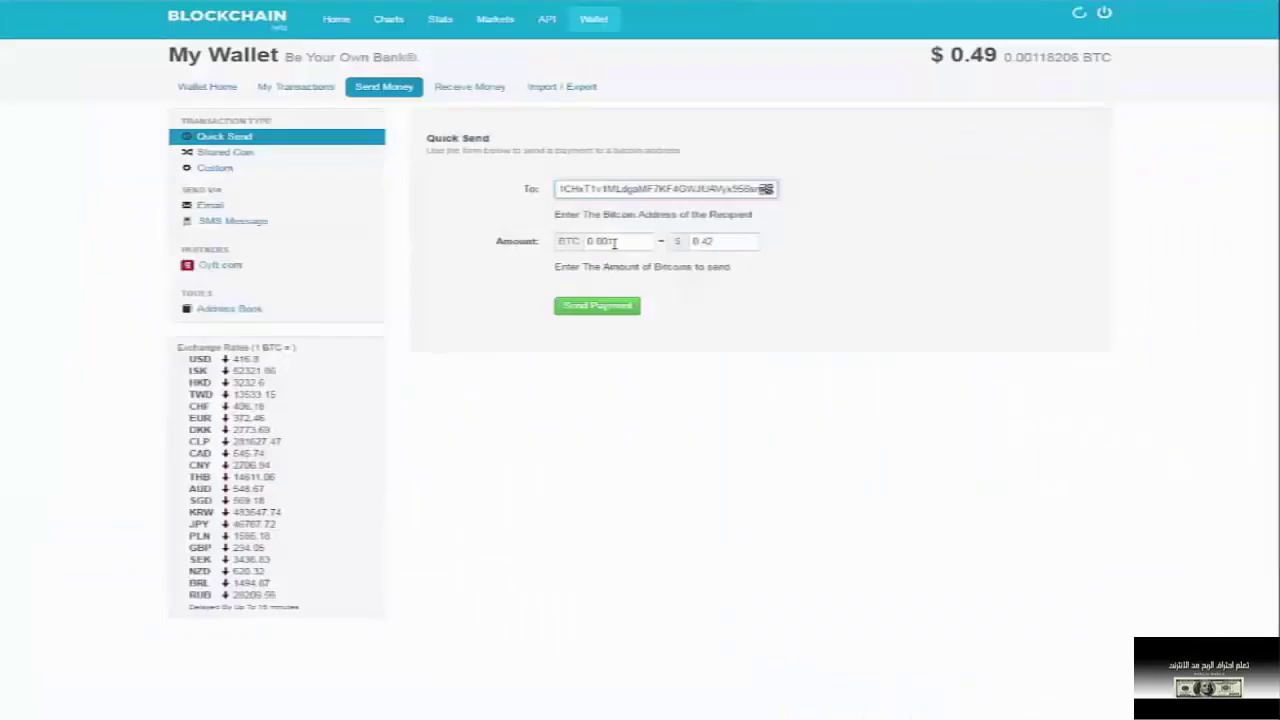
{"action": "double_click", "coordinate": [614, 243]}
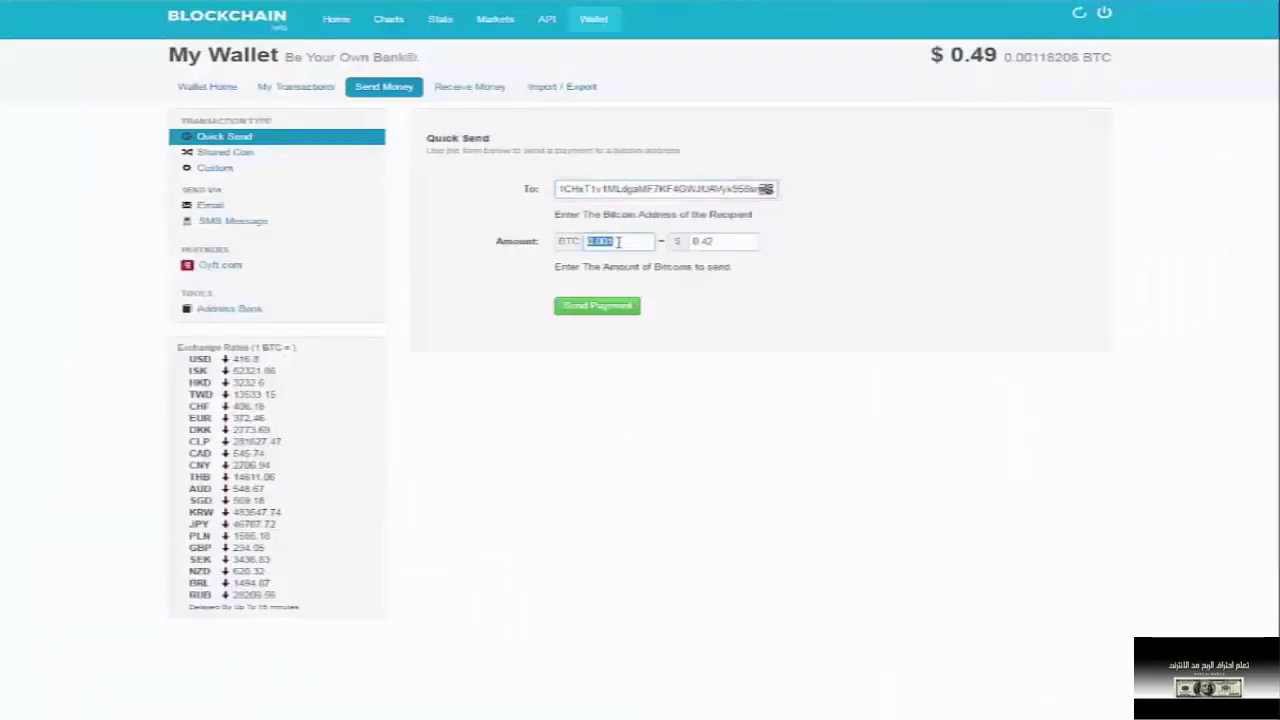
{"action": "right_click", "coordinate": [614, 243]}
{"action": "left_click", "coordinate": [600, 279]}
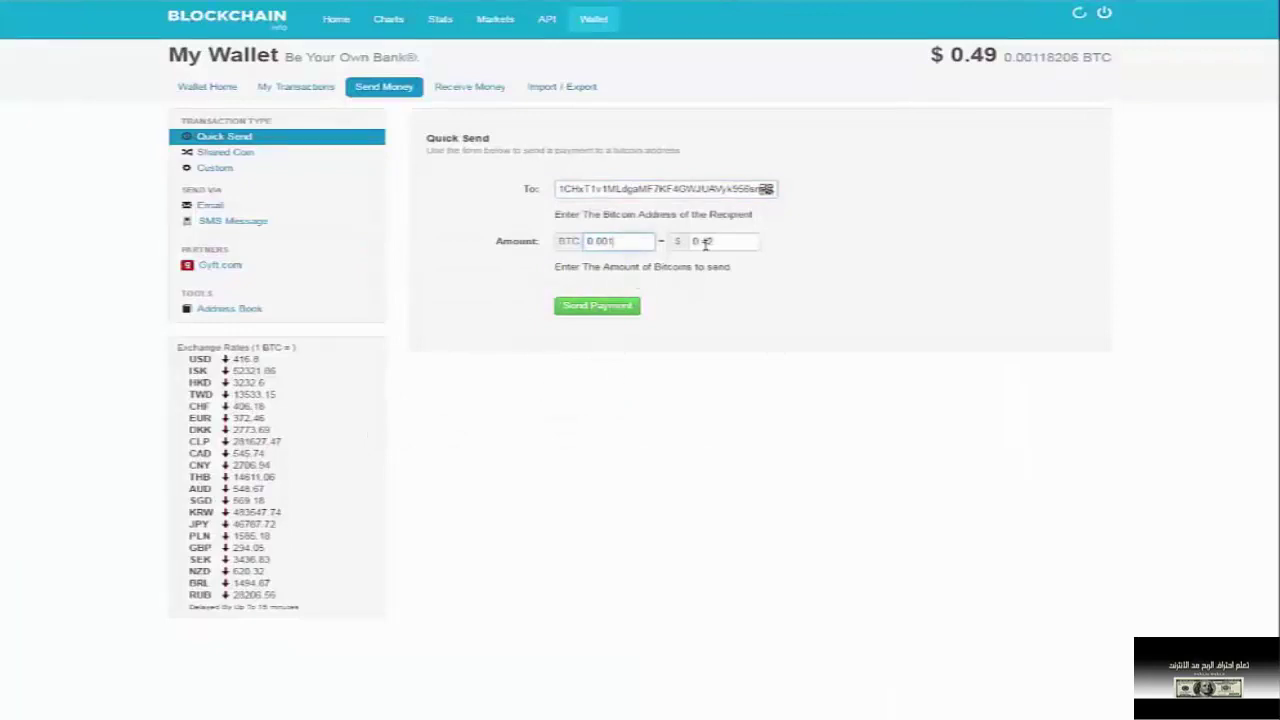
Check the payment's dollar amount and the wallet balance, send the payment and check the balance again.
{"action": "left_click", "coordinate": [706, 244]}
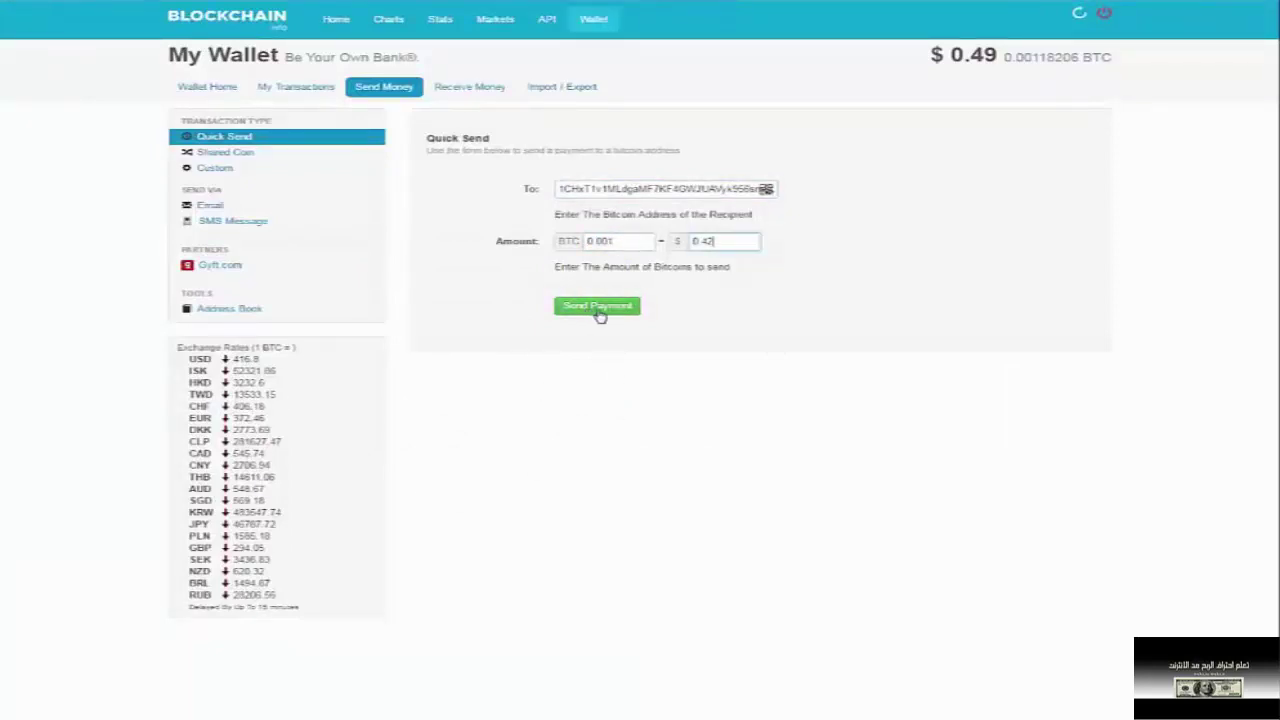
{"action": "mouse_move", "coordinate": [1022, 60]}
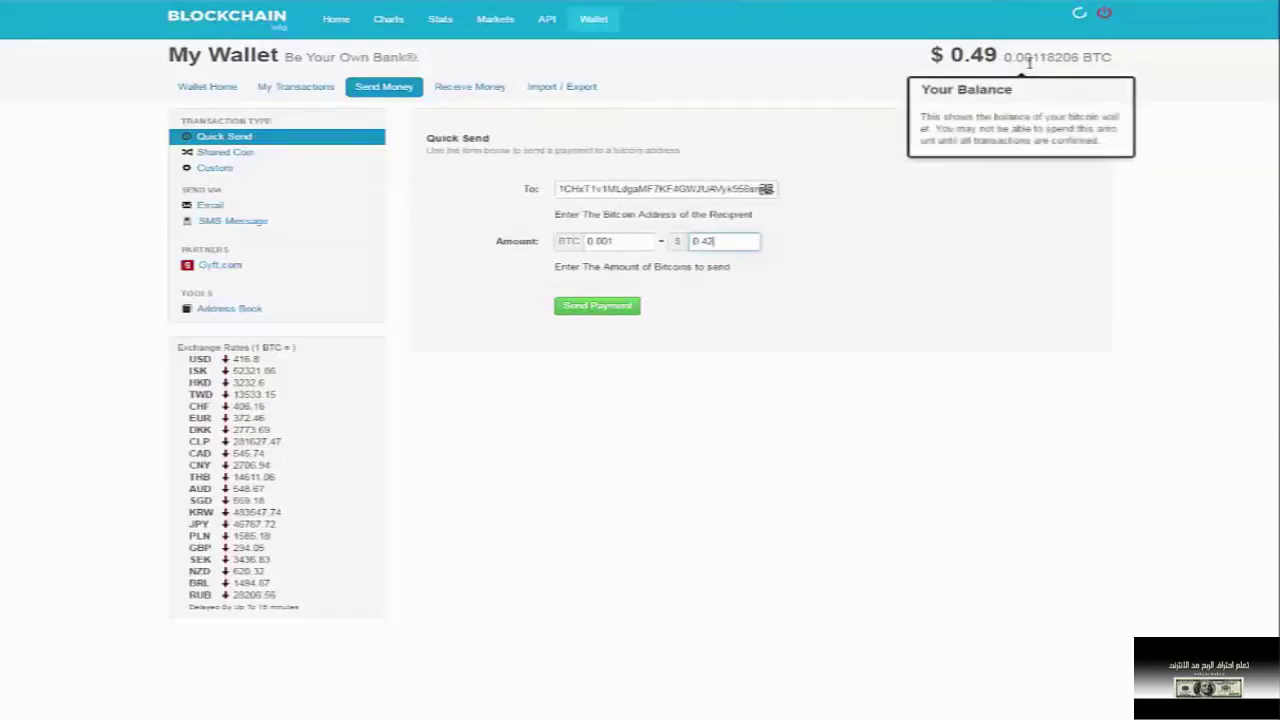
{"action": "left_click", "coordinate": [600, 306]}
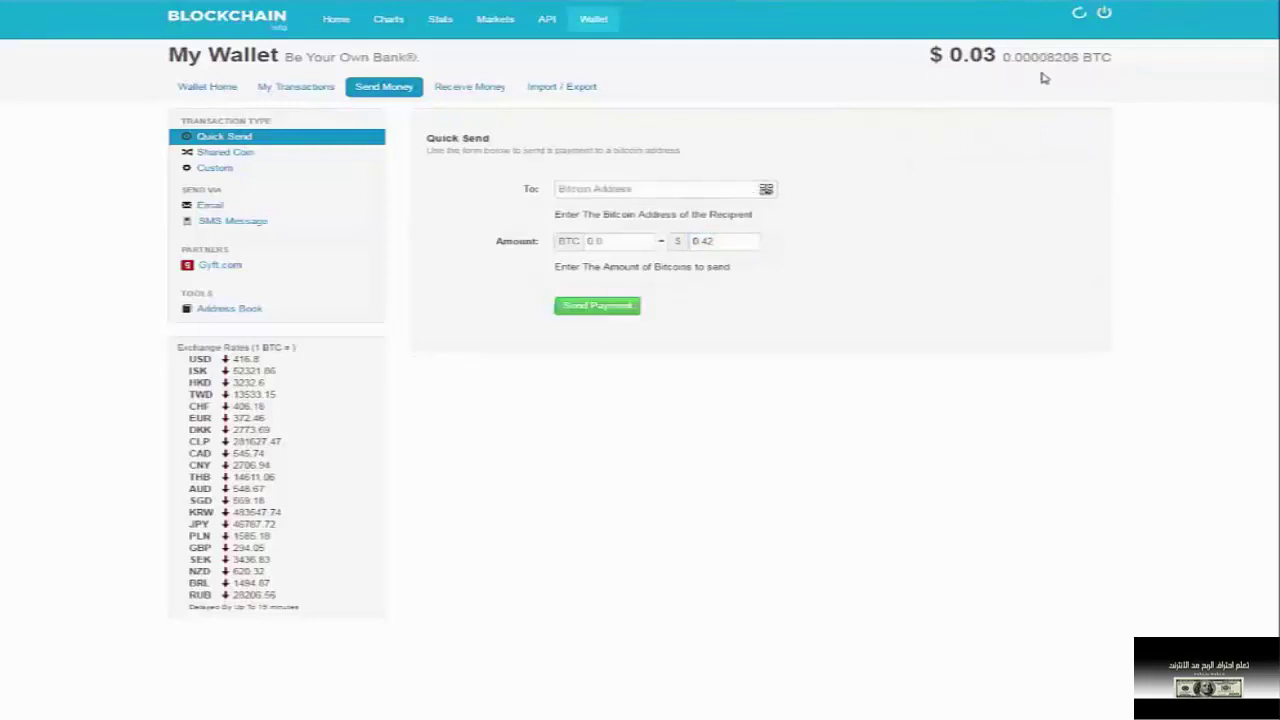
{"action": "mouse_move", "coordinate": [1052, 60]}
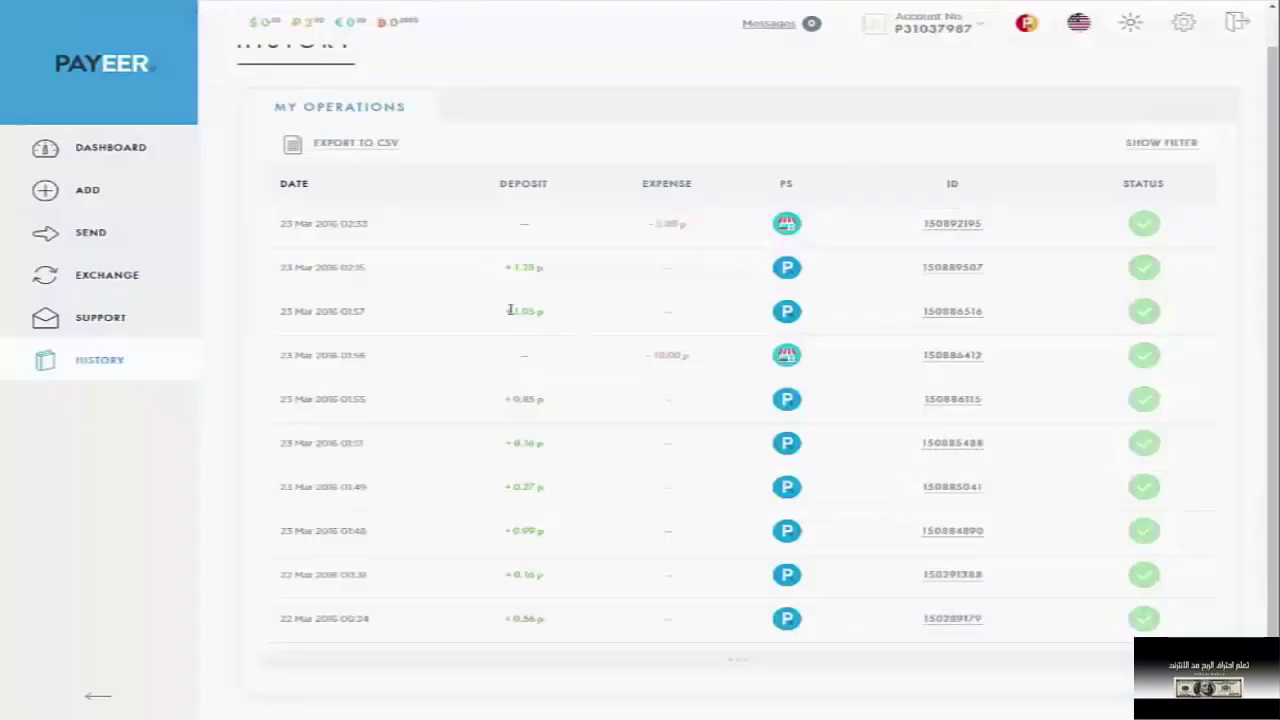
Reload the operations history in the Payeer account and examine its latest entries for the incoming transfer.
{"action": "left_click", "coordinate": [106, 360]}
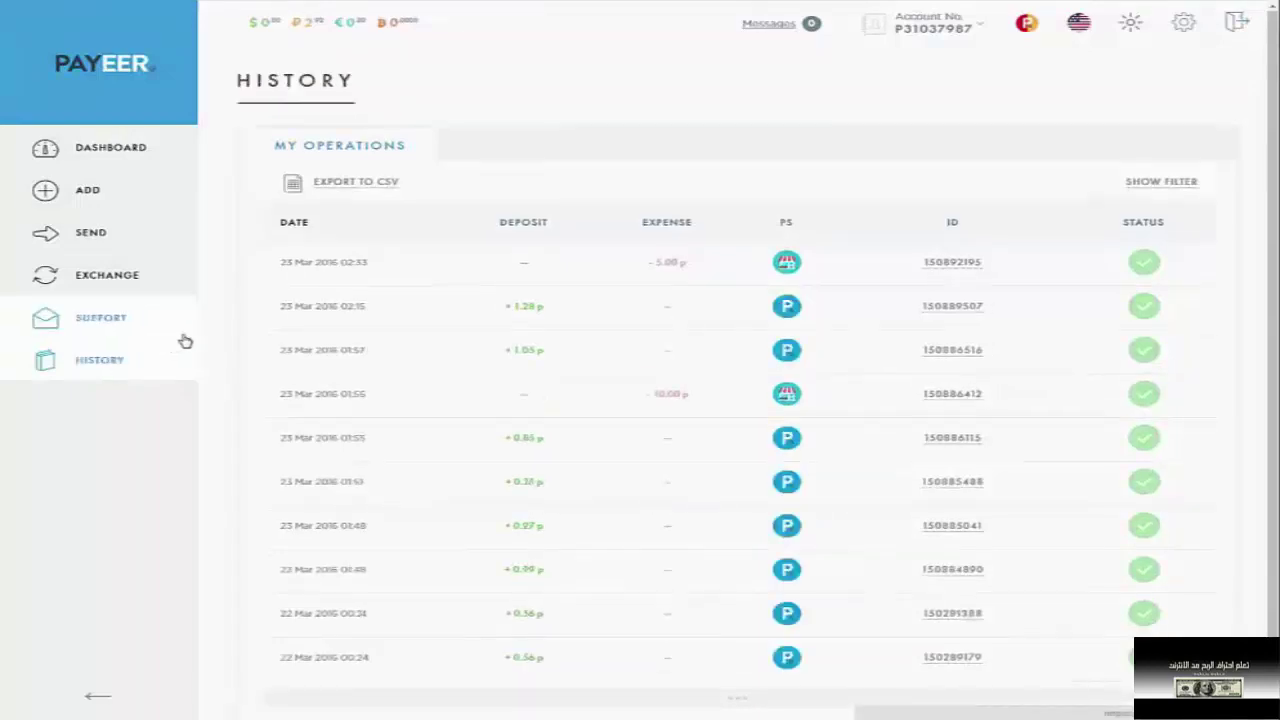
{"action": "left_click_drag", "start_coordinate": [690, 264], "coordinate": [645, 262]}
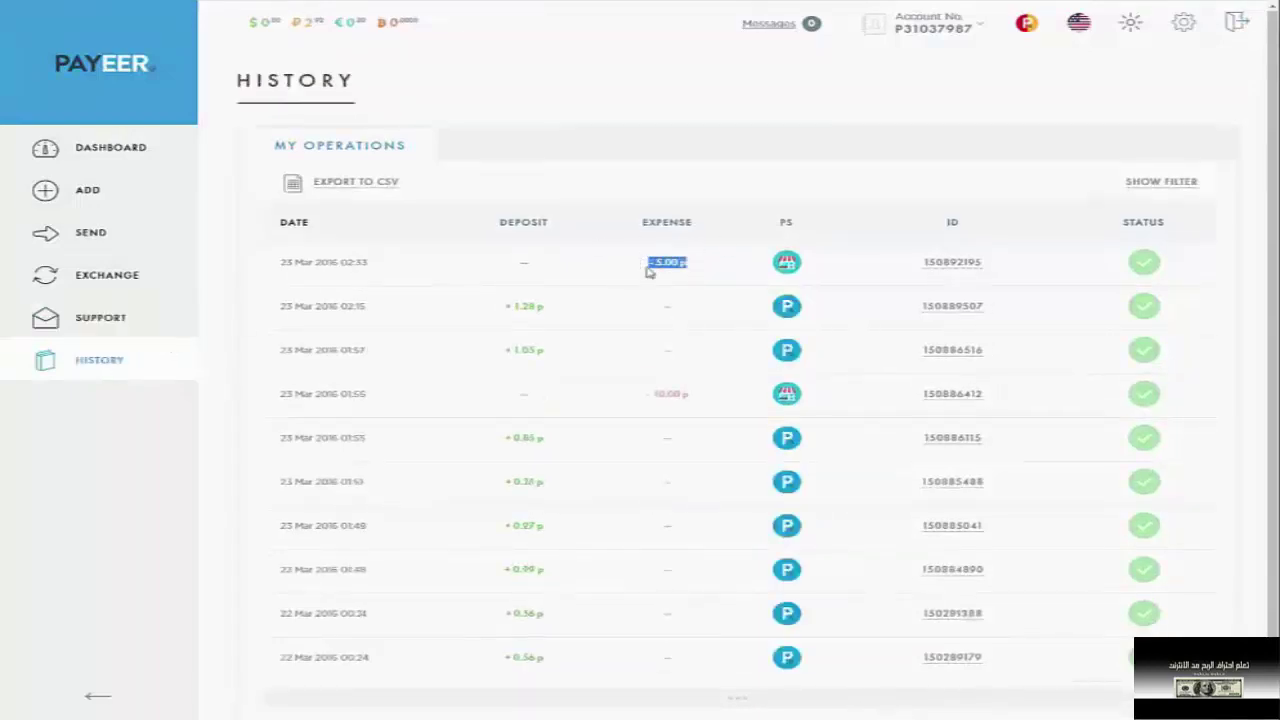
{"action": "left_click", "coordinate": [634, 253]}
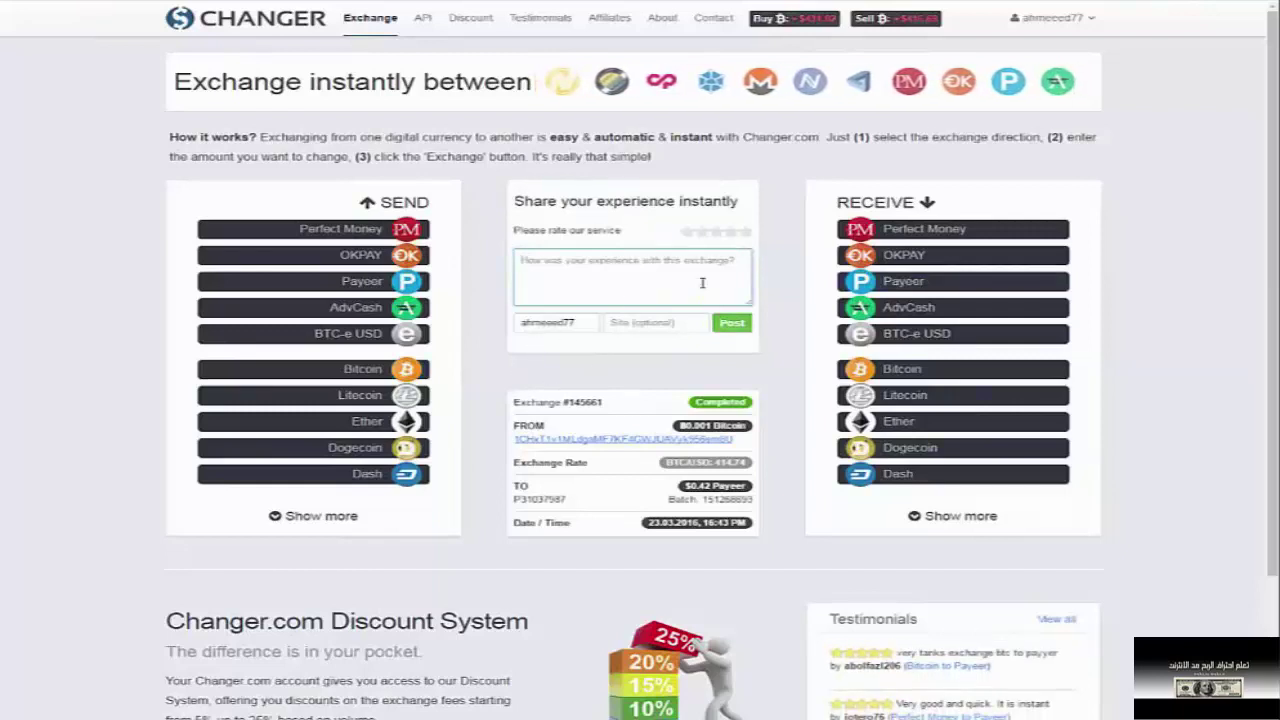
Rate the completed Changer exchange five stars and post the review without a comment.
{"action": "left_click", "coordinate": [745, 236]}
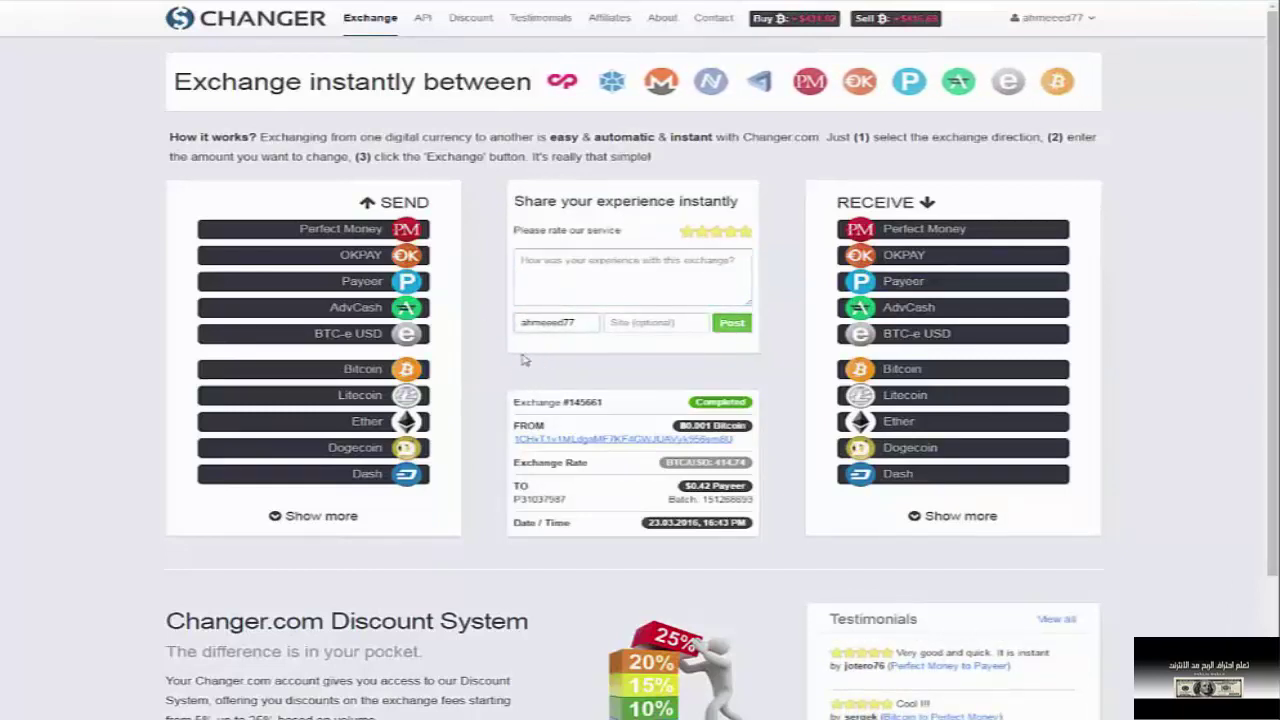
{"action": "scroll", "coordinate": [1276, 257], "scroll_direction": "down", "scroll_amount": 1}
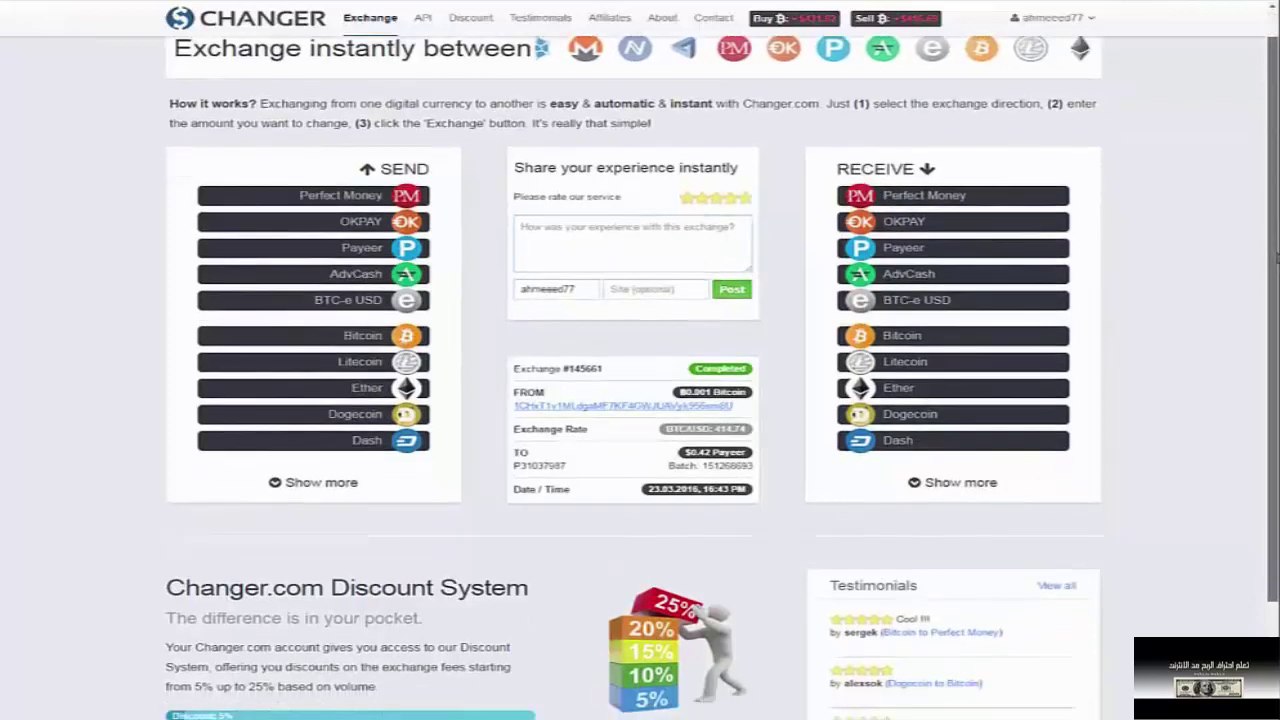
{"action": "scroll", "coordinate": [1276, 257], "scroll_direction": "down", "scroll_amount": 1}
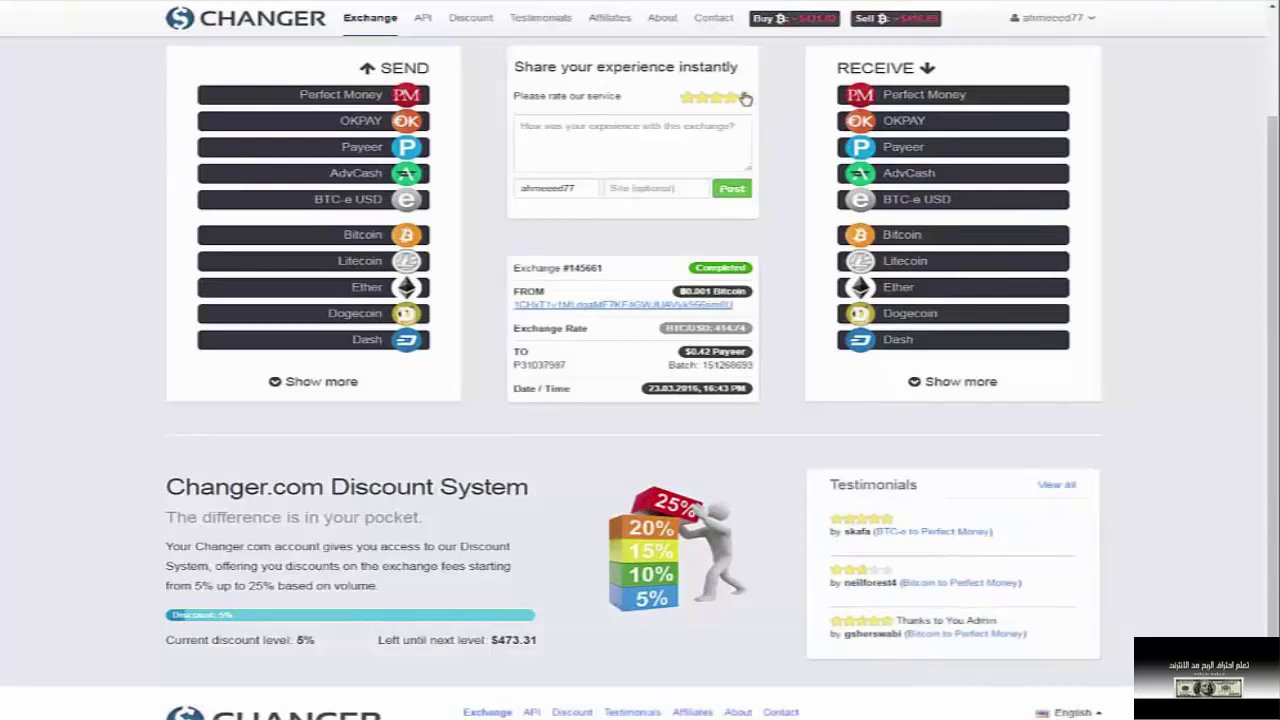
{"action": "left_click", "coordinate": [600, 129]}
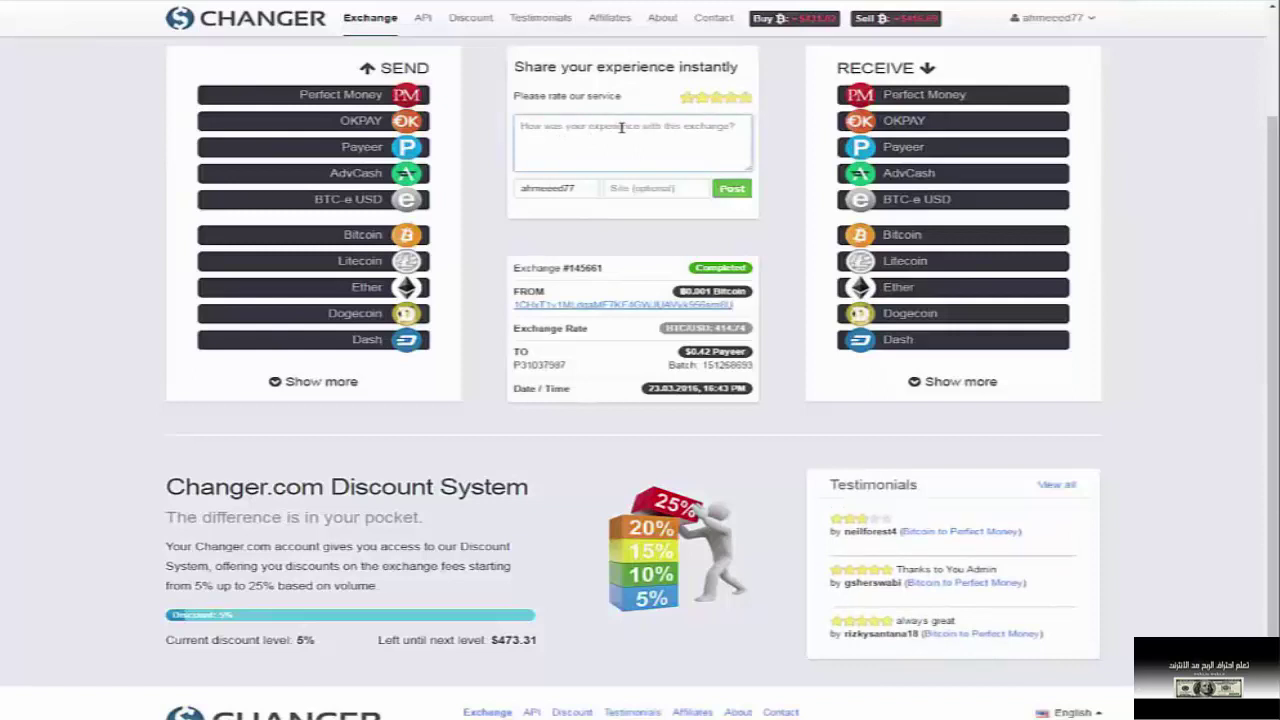
{"action": "left_click", "coordinate": [732, 189]}
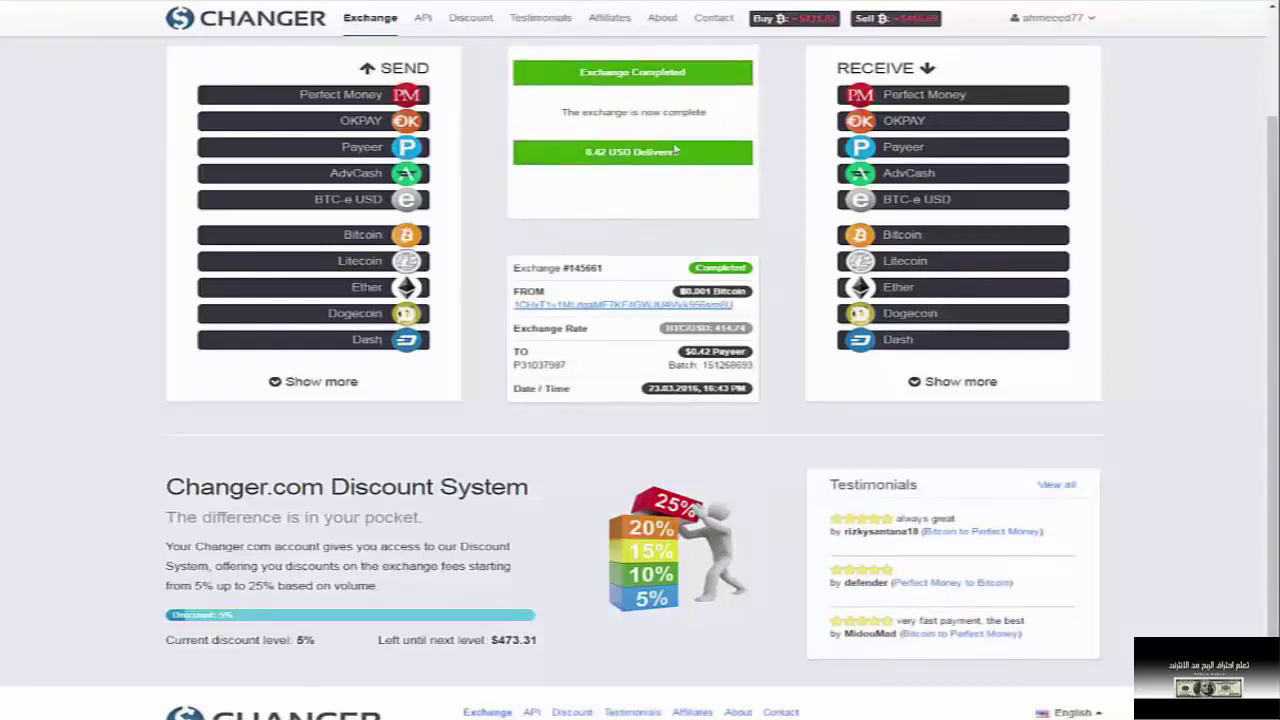
Reload the operations history in the Payeer account and inspect the newest deposit's amount and transfer details, including its comment.
{"action": "scroll", "coordinate": [616, 181], "scroll_direction": "up", "scroll_amount": 2}
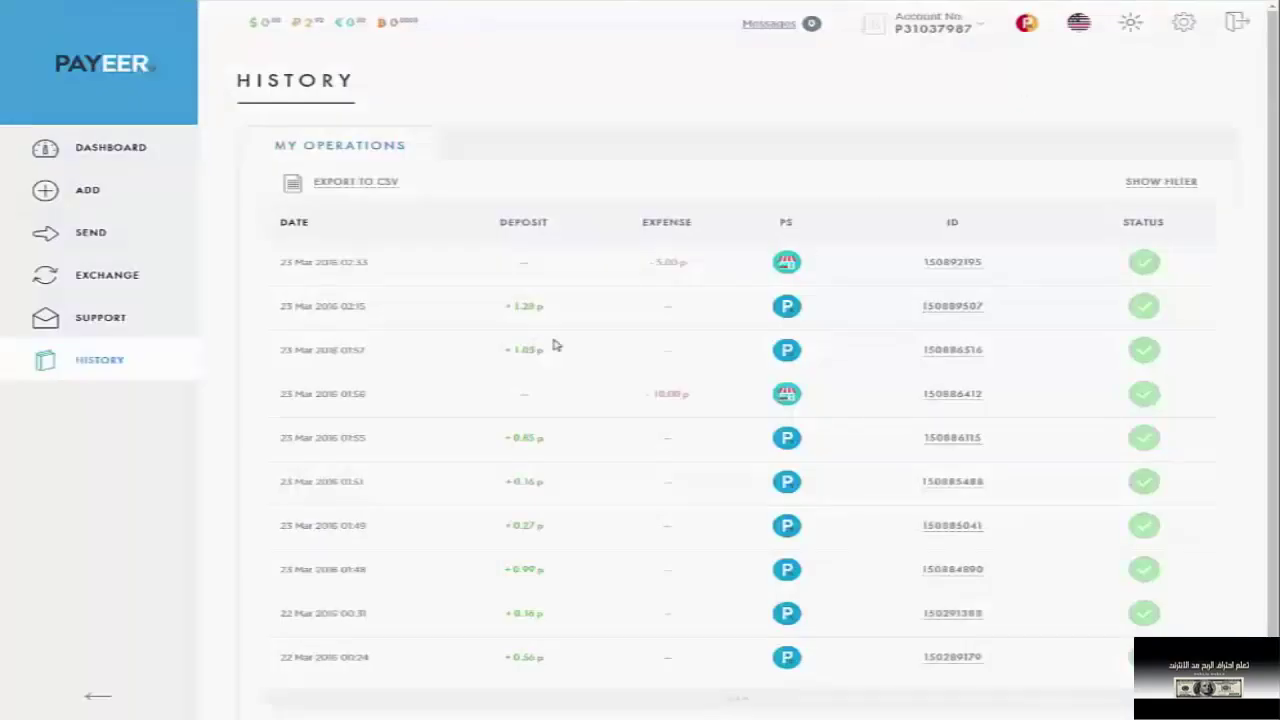
{"action": "left_click", "coordinate": [104, 362]}
{"action": "left_click_drag", "start_coordinate": [549, 264], "coordinate": [512, 262]}
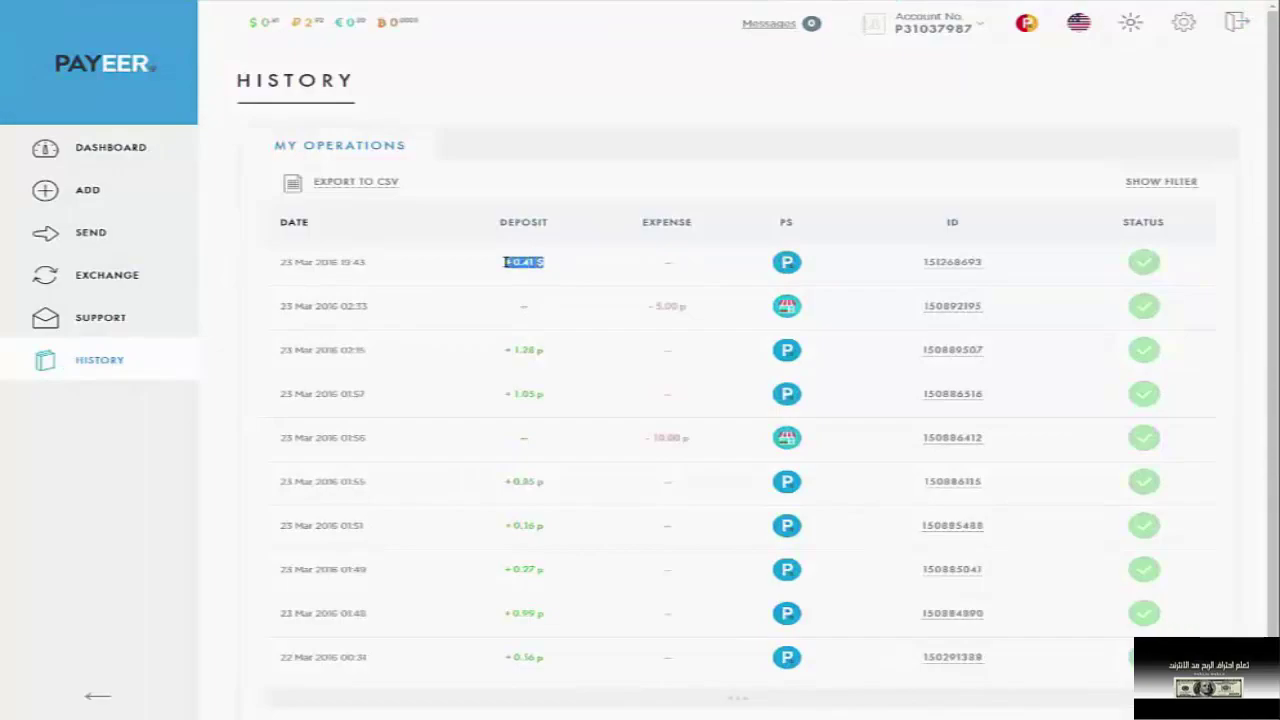
{"action": "left_click", "coordinate": [945, 263]}
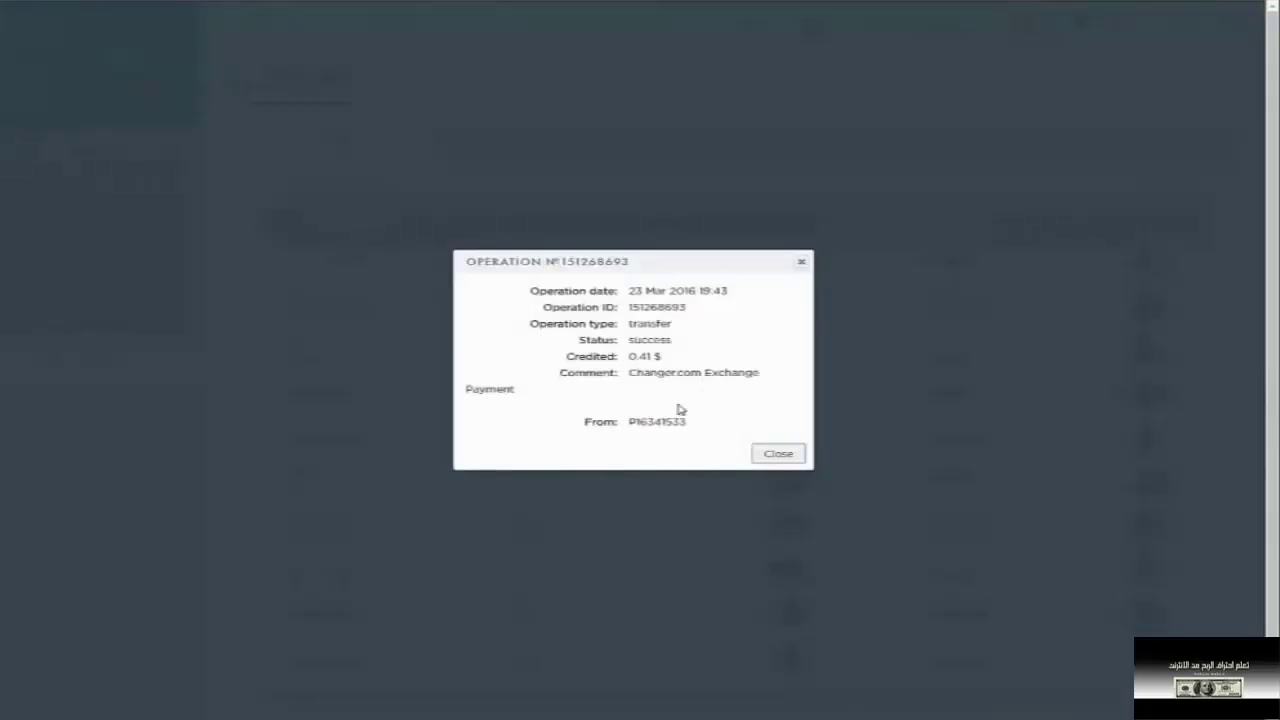
{"action": "left_click_drag", "start_coordinate": [631, 372], "coordinate": [760, 372]}
{"action": "left_click", "coordinate": [822, 360]}
{"action": "left_click", "coordinate": [801, 261]}
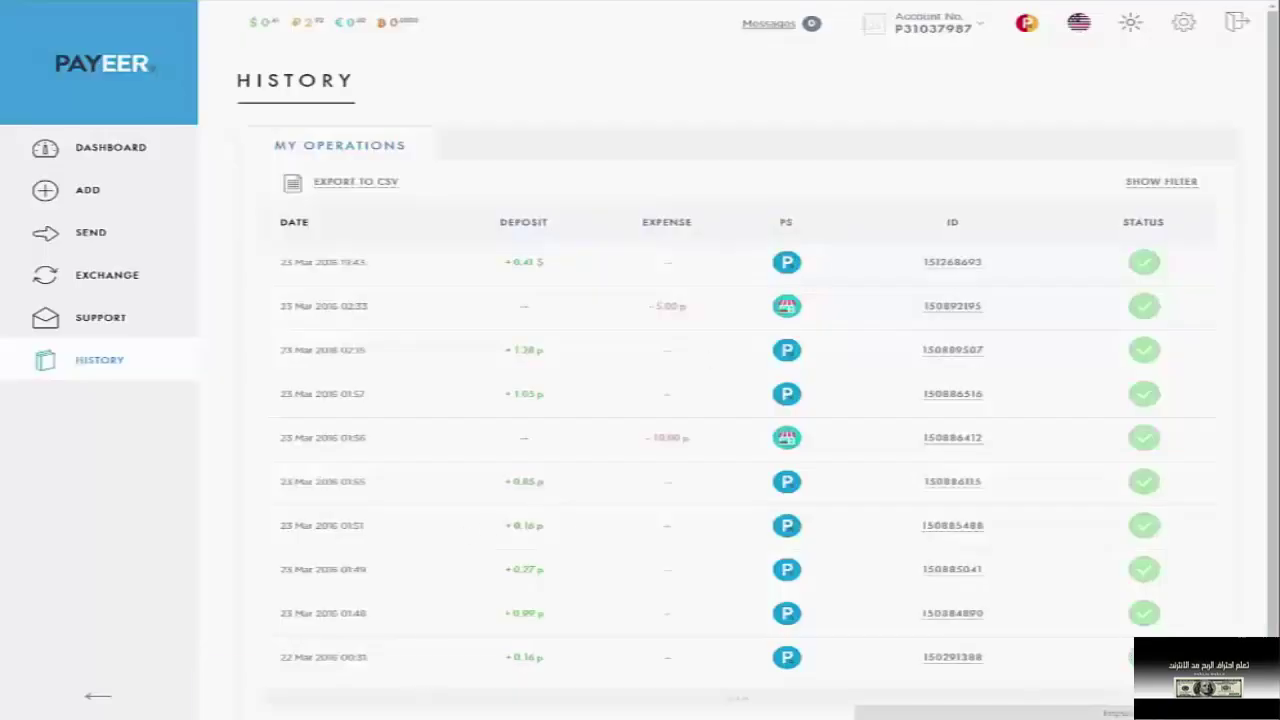
Switch to the Gmail inbox, open Changer.com's exchange completion e-mail and read its greeting, confirmation and exchange details.
{"action": "left_click", "coordinate": [340, 700]}
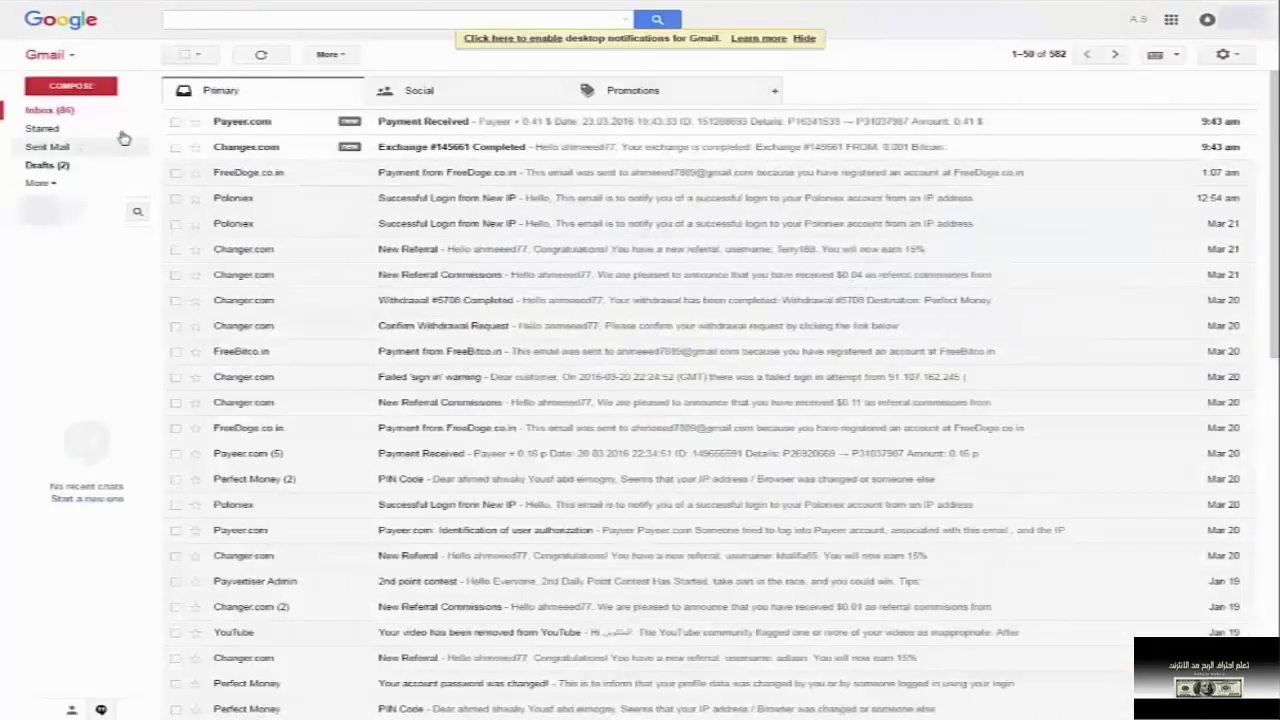
{"action": "left_click", "coordinate": [414, 146]}
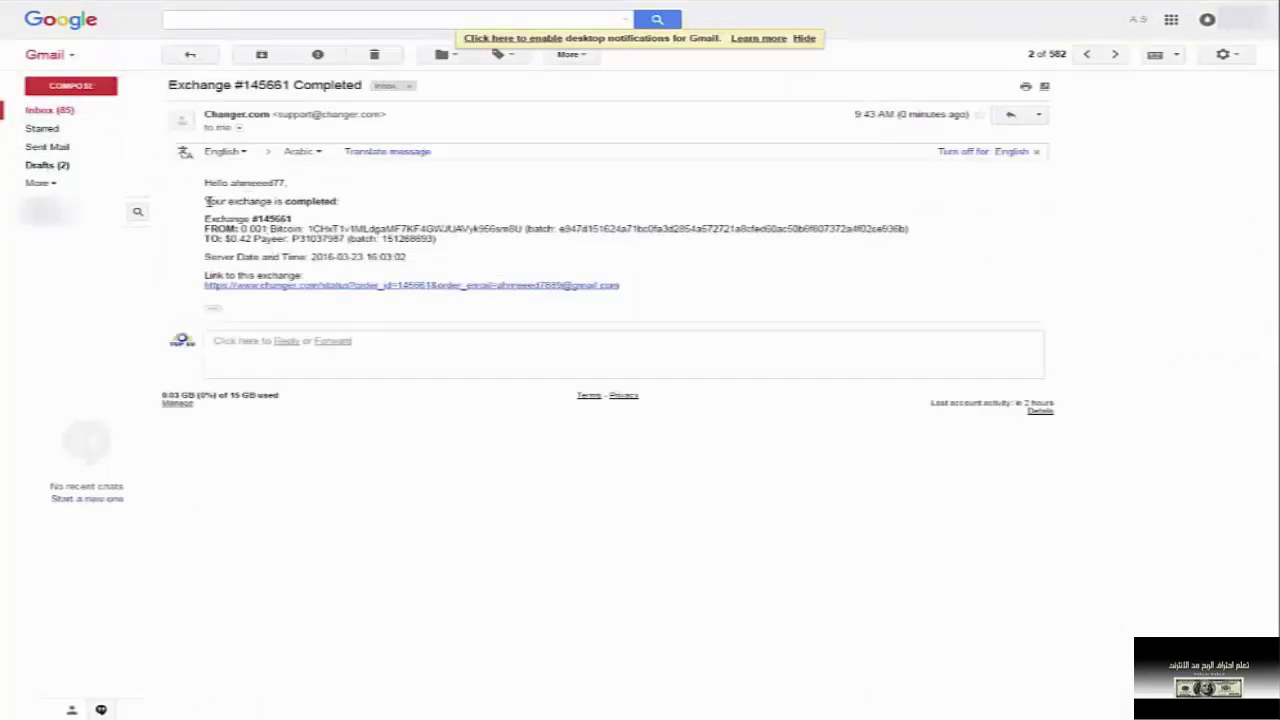
{"action": "mouse_move", "coordinate": [208, 201]}
{"action": "left_mouse_down"}
{"action": "mouse_move", "coordinate": [363, 205]}
{"action": "mouse_move", "coordinate": [208, 182]}
{"action": "left_mouse_up"}
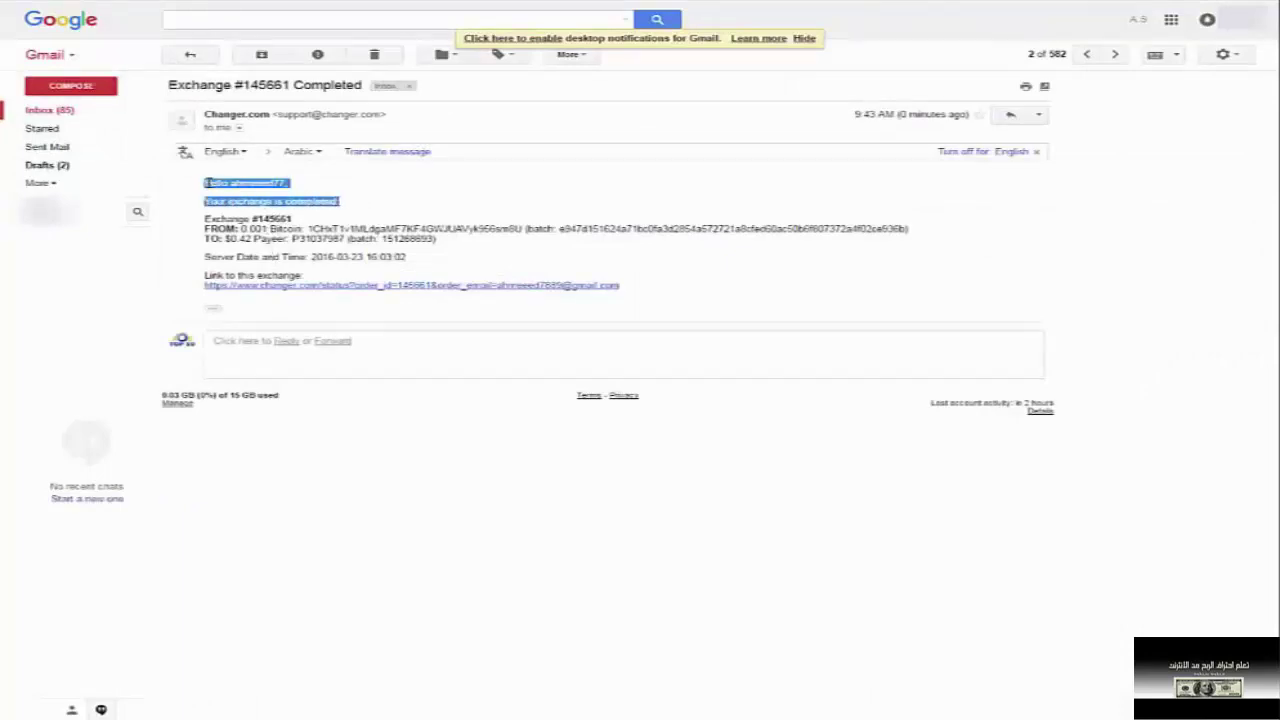
{"action": "left_click", "coordinate": [325, 185]}
{"action": "left_click_drag", "start_coordinate": [350, 203], "coordinate": [200, 183]}
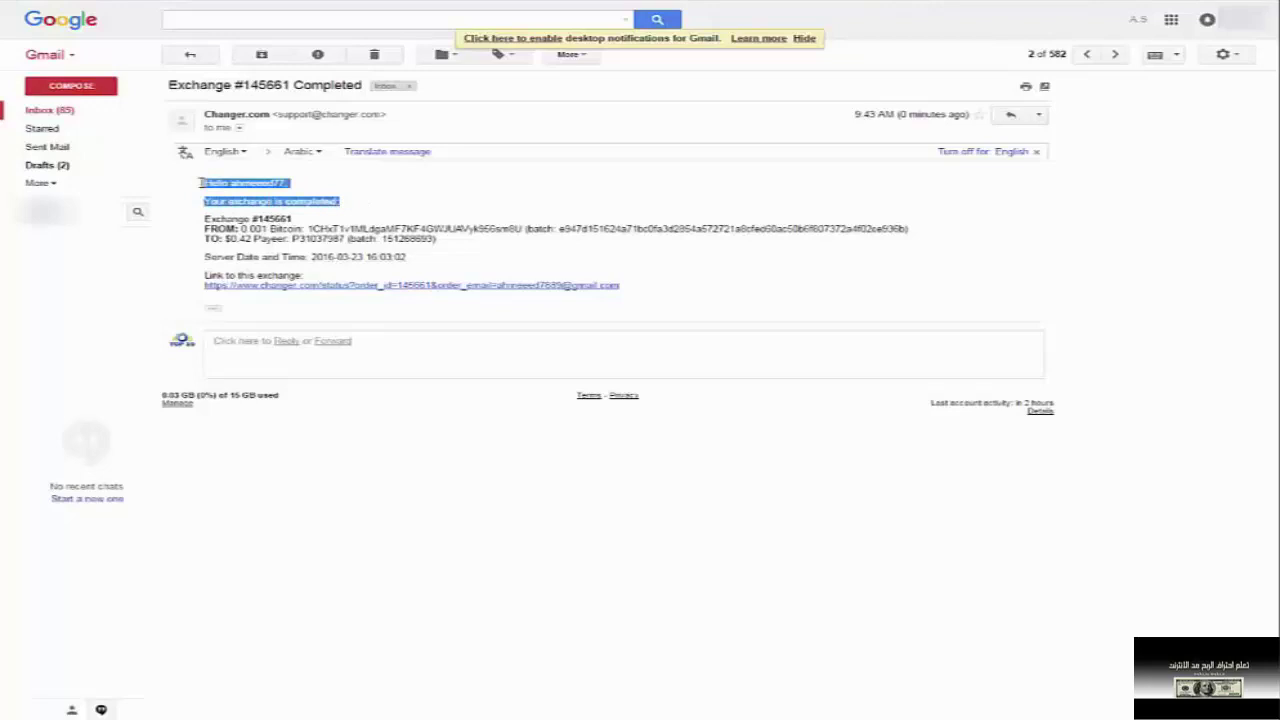
{"action": "left_click", "coordinate": [332, 218]}
{"action": "left_click_drag", "start_coordinate": [433, 262], "coordinate": [189, 178]}
{"action": "left_click", "coordinate": [356, 180]}
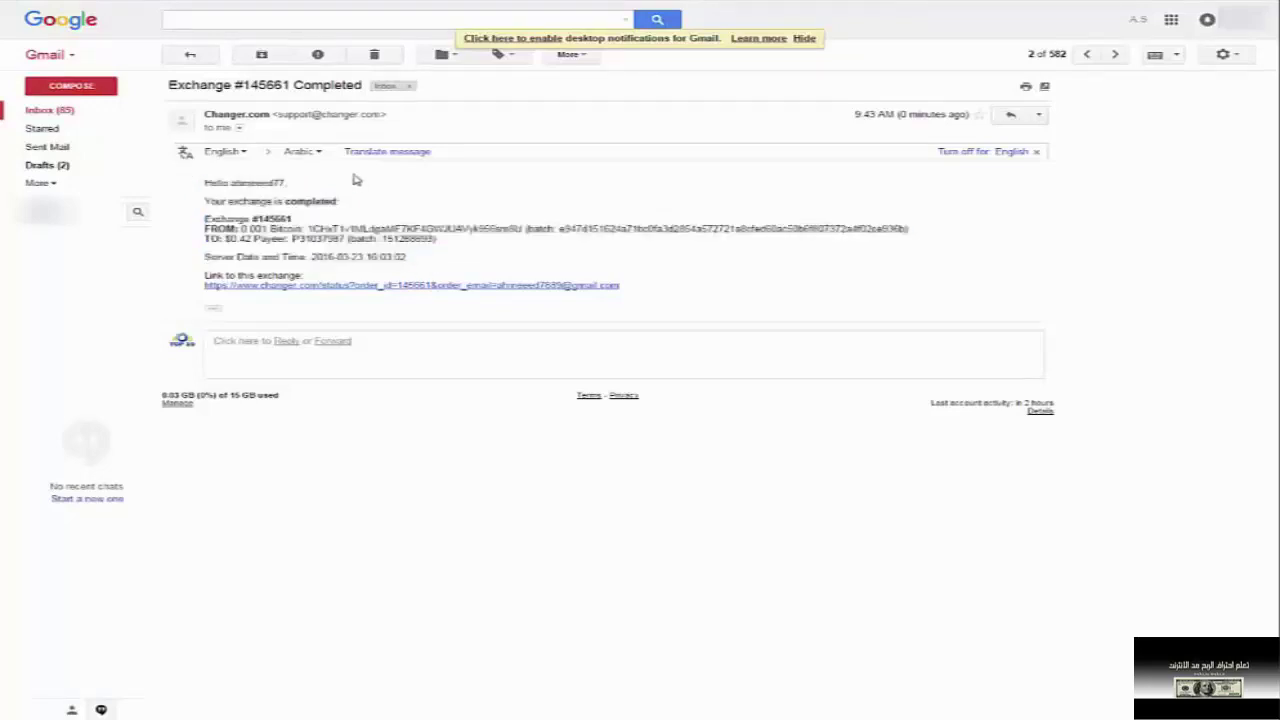
Return to the Gmail inbox and switch back to the completed exchange on the Changer page.
{"action": "left_click", "coordinate": [73, 112]}
{"action": "mouse_move", "coordinate": [368, 716]}
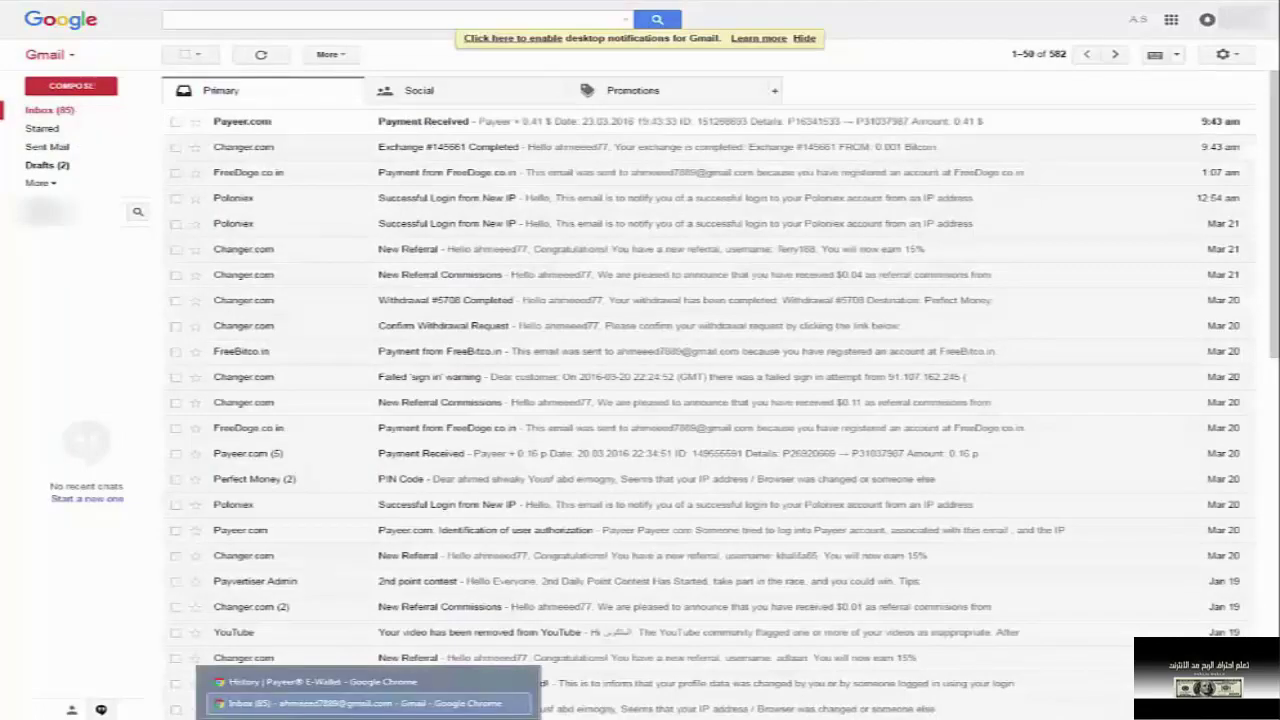
{"action": "left_click", "coordinate": [318, 681]}
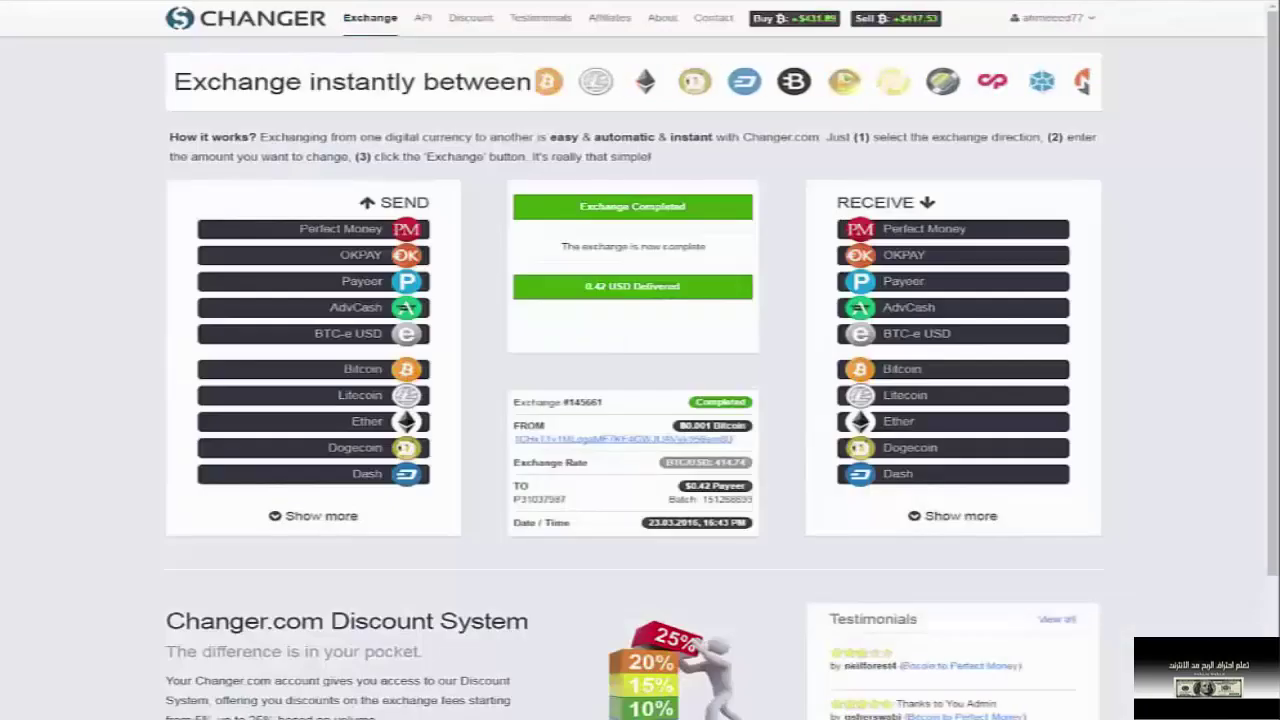